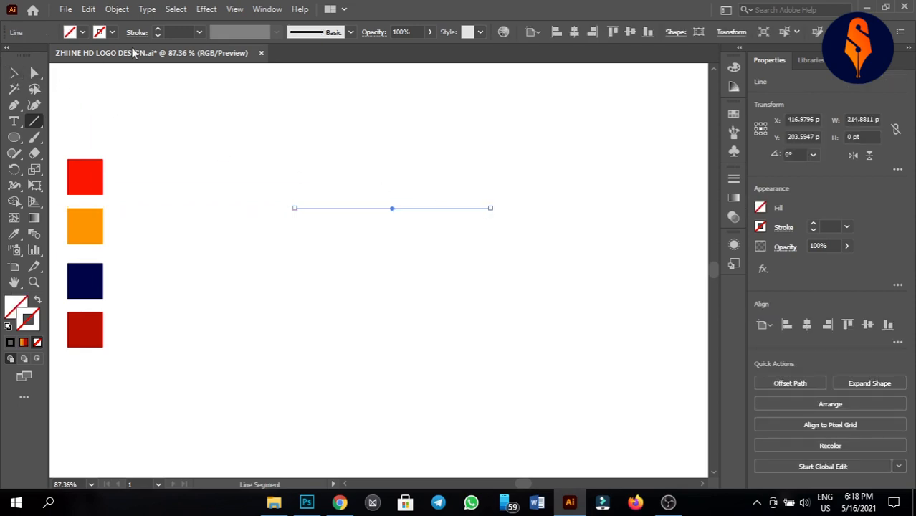
Step: Give the horizontal line a 1 pt black stroke
left_click(158, 30)
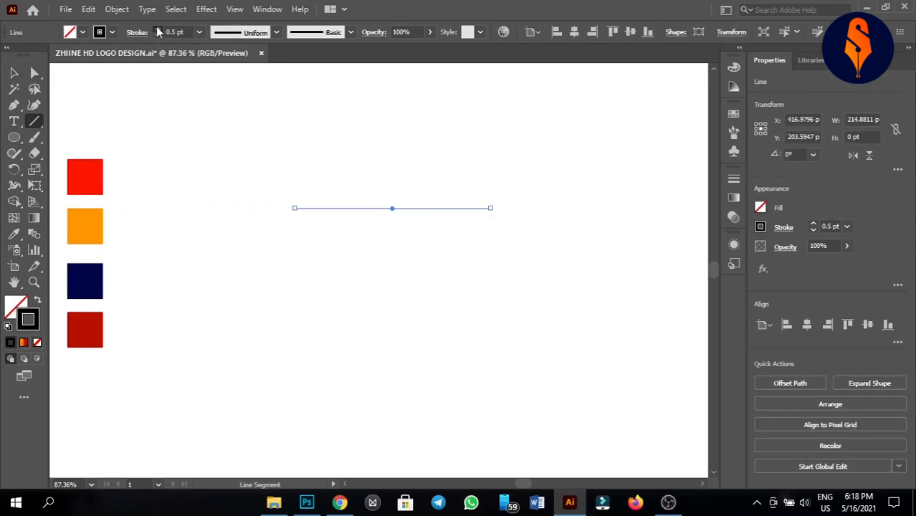
left_click(14, 73)
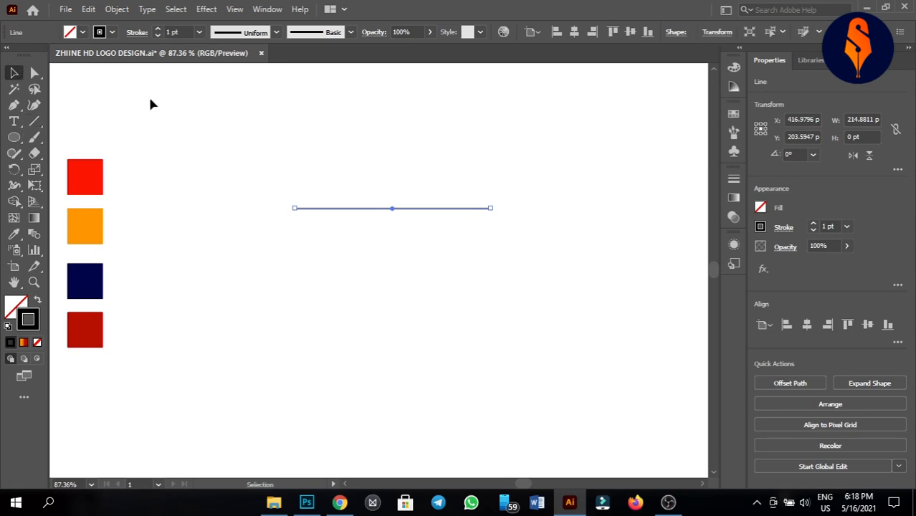
left_click(305, 170)
Step: Duplicate the line downward repeatedly to build a stack of six evenly spaced horizontal lines
left_click(383, 209)
left_click_drag(406, 208, 406, 252)
left_click(482, 287)
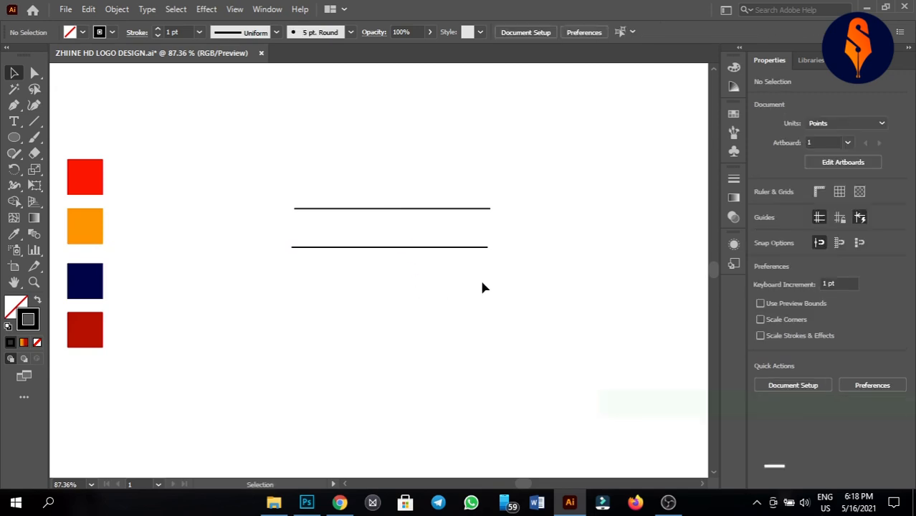
left_click_drag(362, 123, 429, 407)
left_click(625, 224)
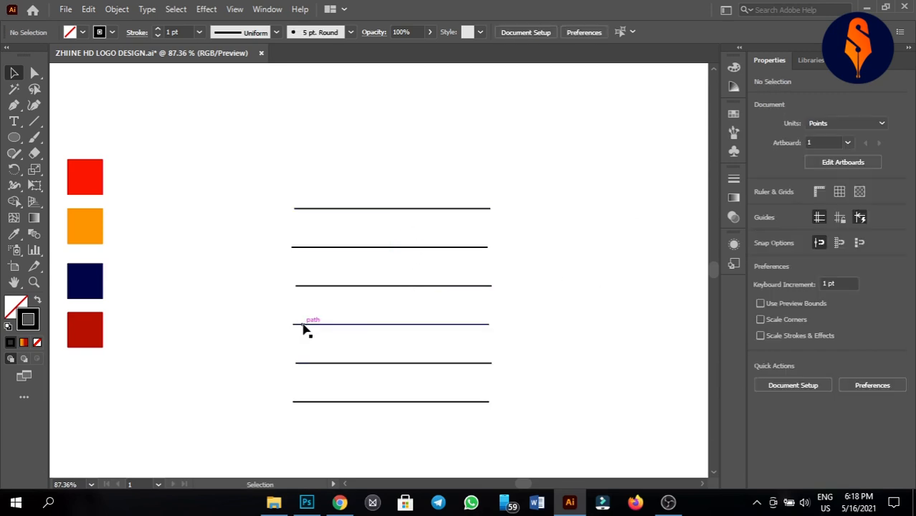
Step: Draw an unfilled circle about 116 pt in diameter between the colour swatches and the horizontal lines
left_click(16, 140)
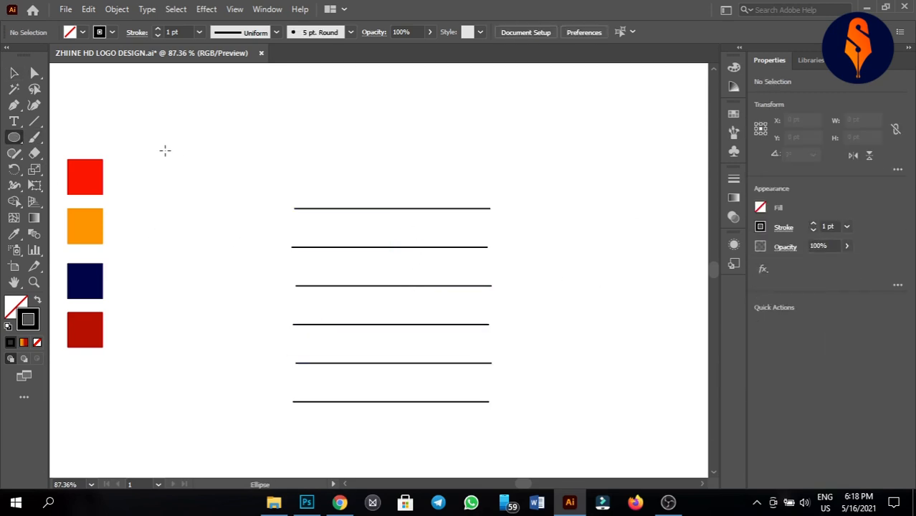
left_click_drag(163, 149, 232, 252)
key("v")
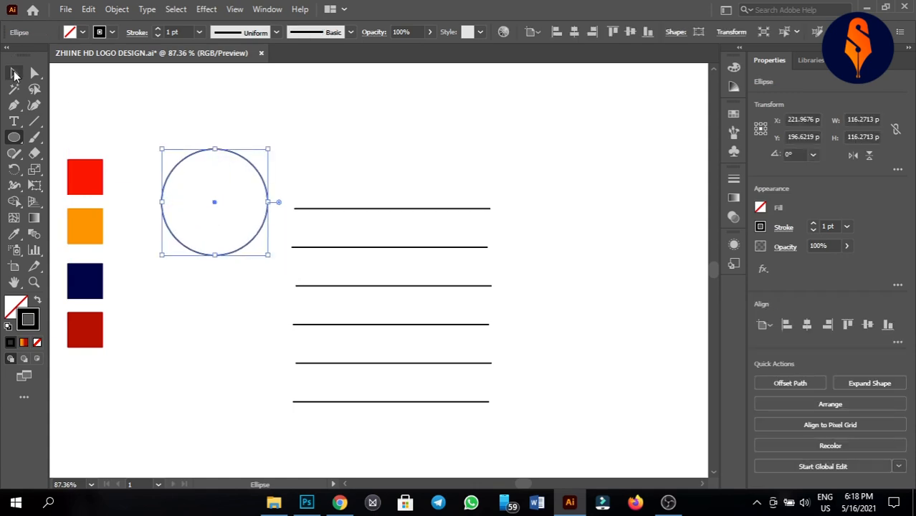
left_click(252, 220)
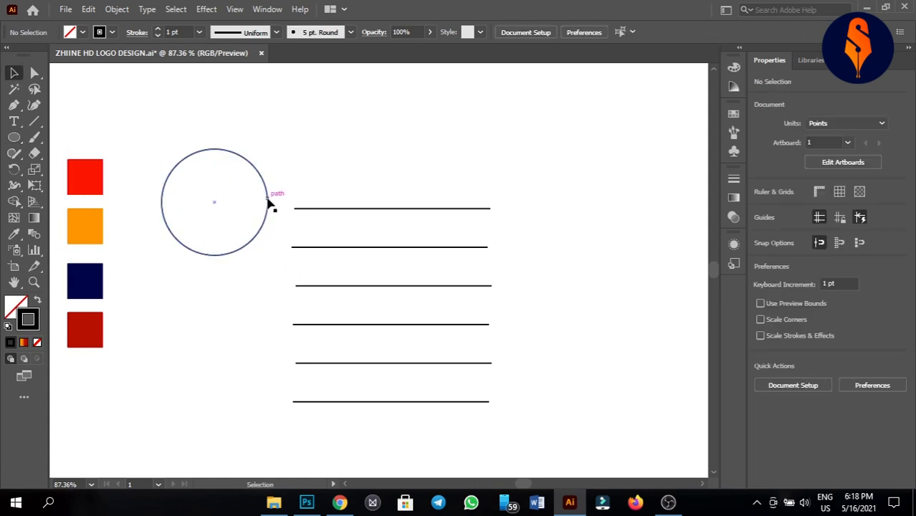
Step: Move the circle onto the left end of the lines and enlarge it to about 126 pt, spanning the third to sixth lines
left_click_drag(271, 206, 389, 341)
left_click_drag(388, 394, 399, 374)
left_click(398, 433)
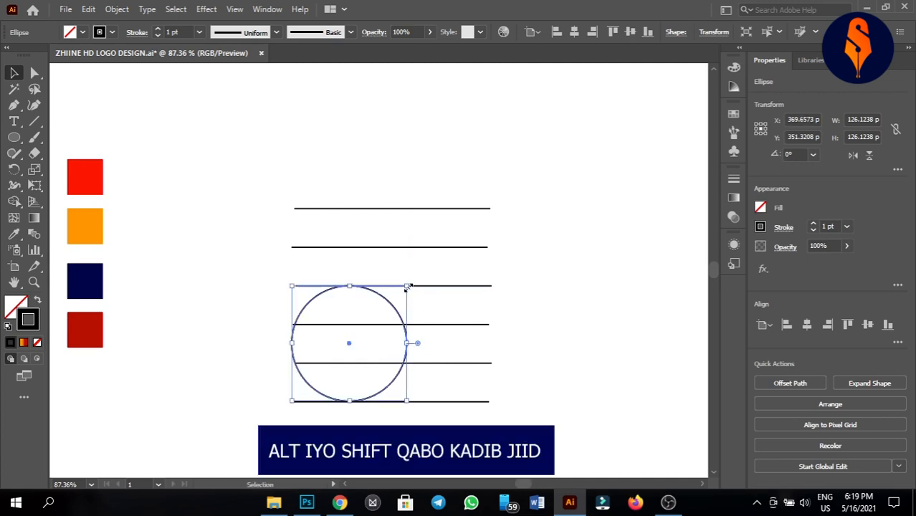
Step: Create a smaller concentric copy of the circle that fits between the fourth and fifth lines
left_click_drag(408, 286, 399, 321)
left_click(582, 325)
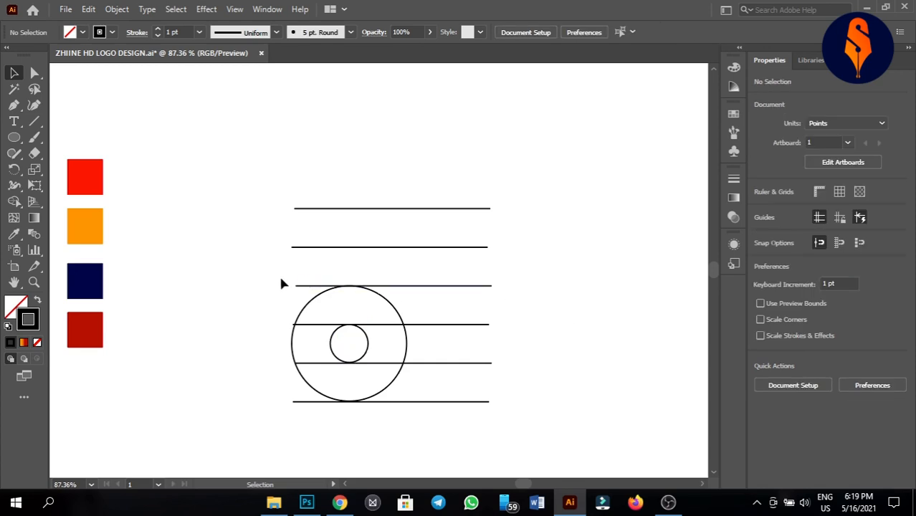
left_click_drag(410, 364, 531, 405)
left_click(111, 190)
Step: Draw a vertical line about 149 pt long across the right ends of the four lower lines
left_click(34, 120)
left_click_drag(488, 248, 486, 414)
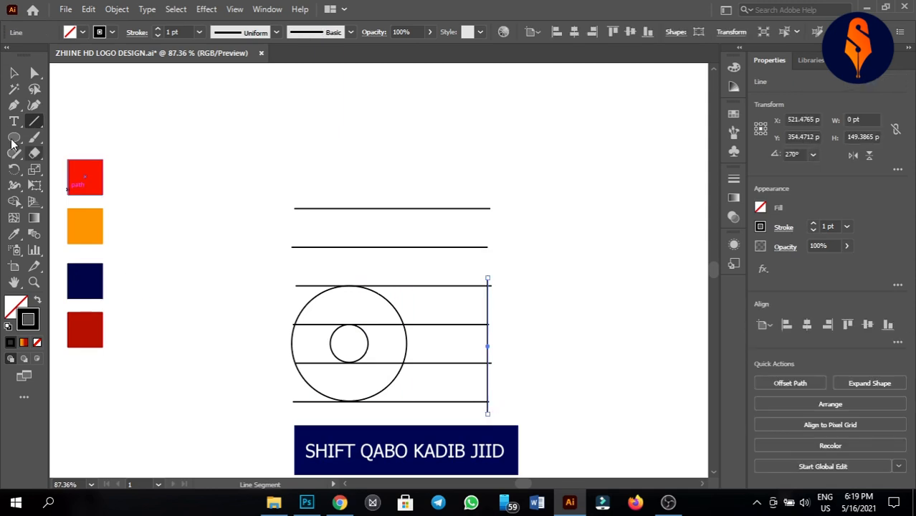
left_click(11, 74)
Step: Try to merge the upper band and the left ring of the circle with Shape Builder
left_click_drag(242, 260, 531, 437)
left_click(14, 201)
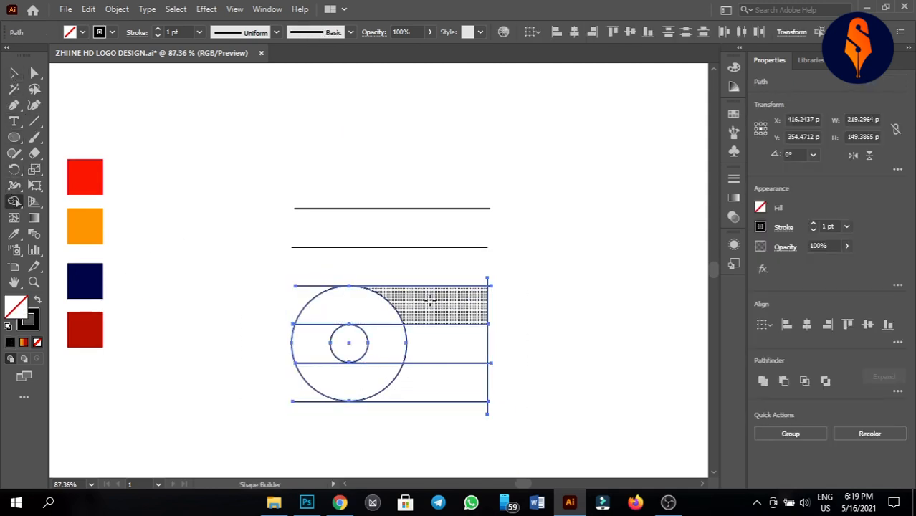
left_click_drag(451, 300, 368, 300)
left_click_drag(314, 323, 311, 358)
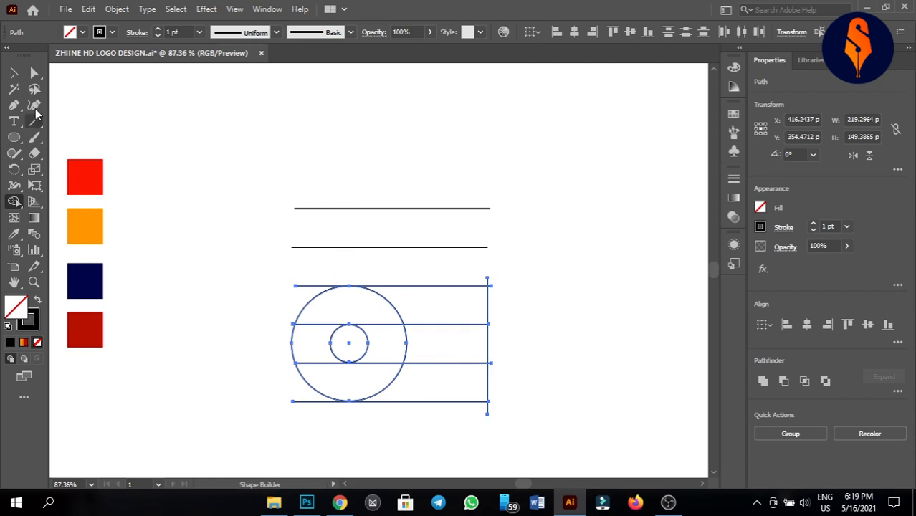
Step: Nudge the two lowest horizontal lines slightly upward to meet the edges of the inner and outer circles
left_click(14, 73)
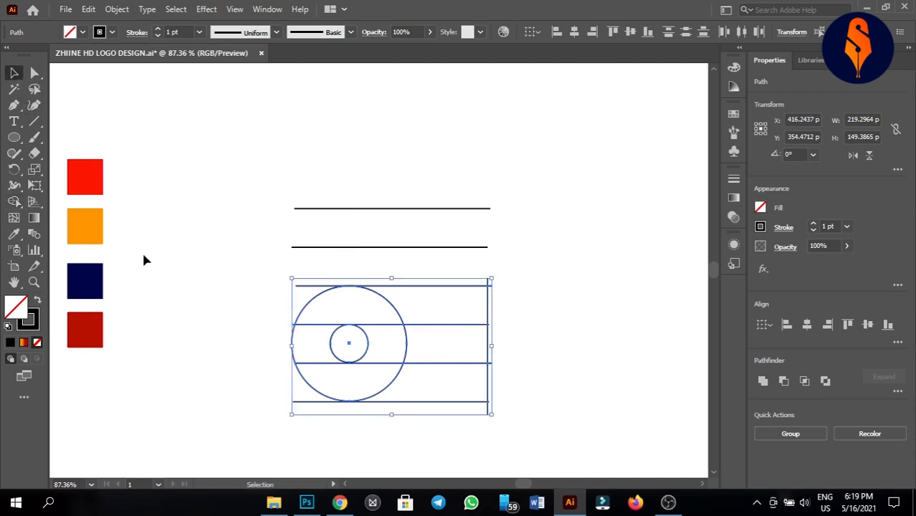
left_click(427, 372)
left_click(440, 364)
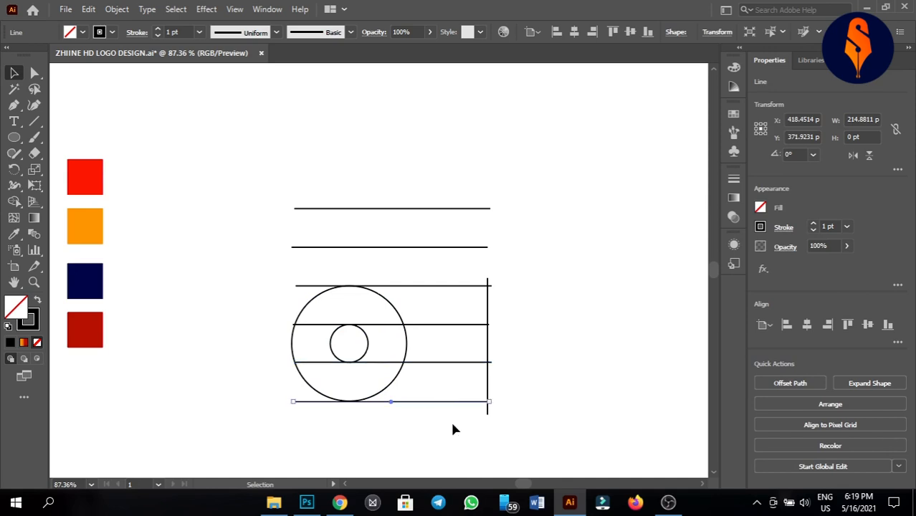
left_click(524, 414)
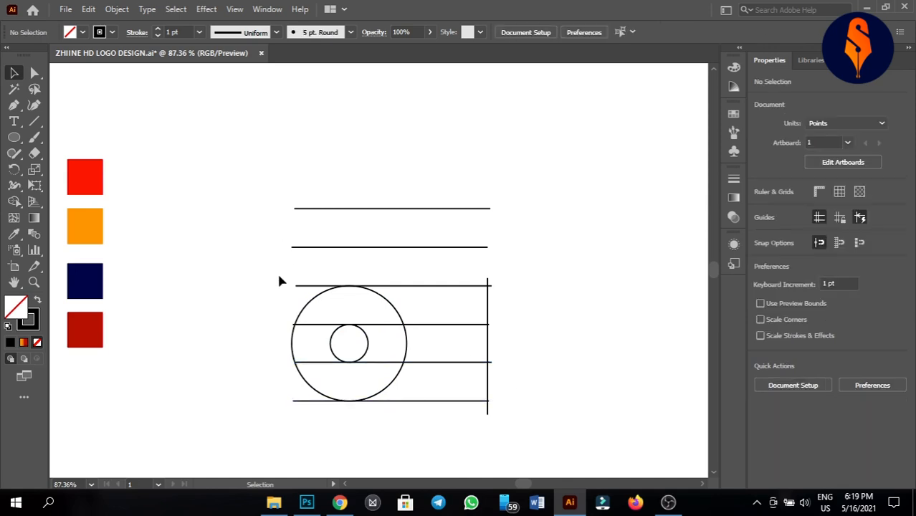
Step: Merge the upper band, the left ring and the lower band into one sideways U shape with Shape Builder
left_click_drag(261, 282, 534, 446)
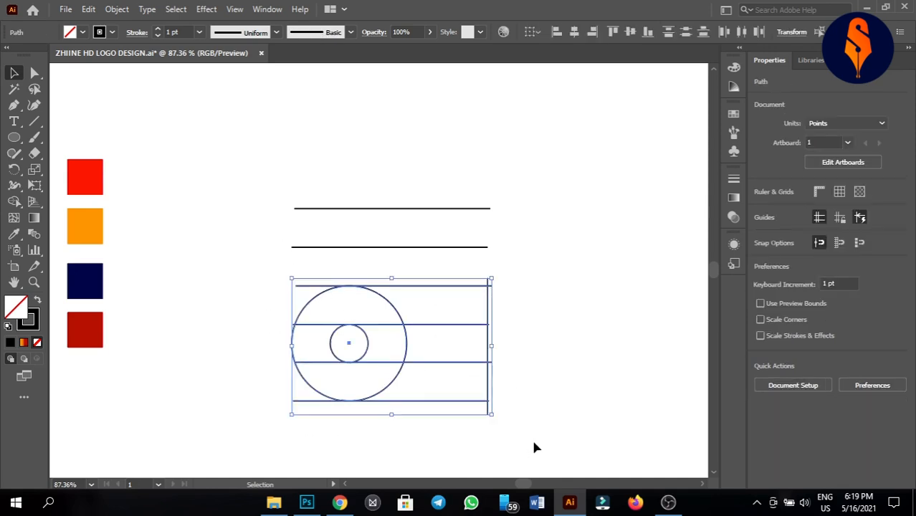
left_click(13, 202)
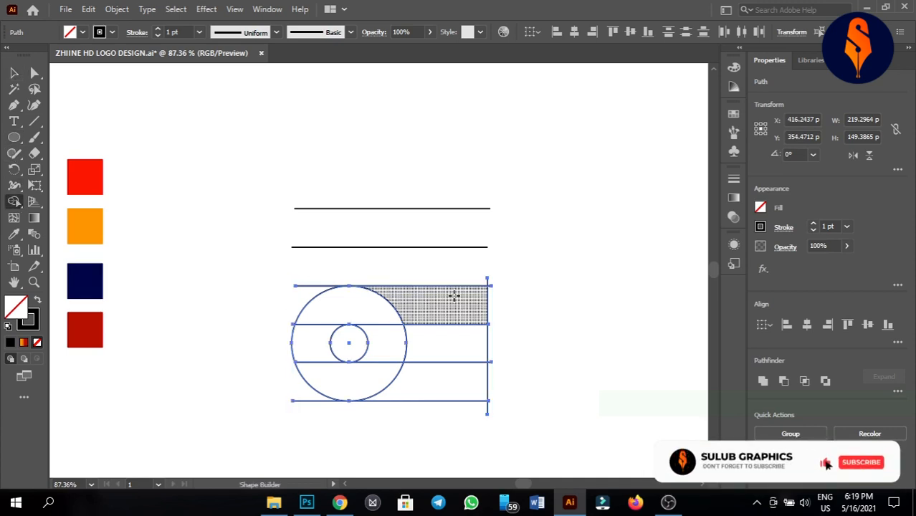
mouse_move(453, 297)
left_mouse_down()
mouse_move(330, 303)
mouse_move(307, 319)
mouse_move(305, 352)
mouse_move(323, 373)
mouse_move(467, 385)
left_mouse_up()
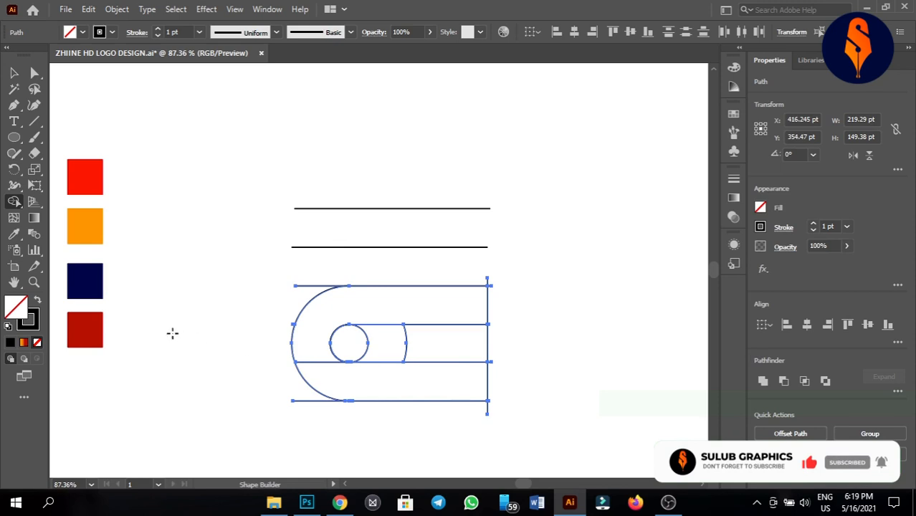
Step: Swap fill and stroke and fill the sideways U shape with black using Shape Builder
left_click(37, 300)
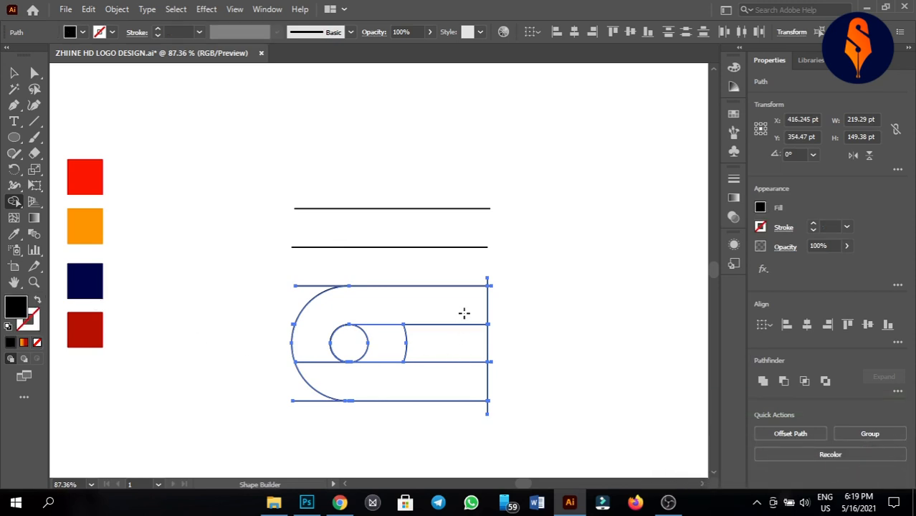
mouse_move(424, 299)
left_mouse_down()
mouse_move(335, 314)
mouse_move(315, 349)
left_mouse_up()
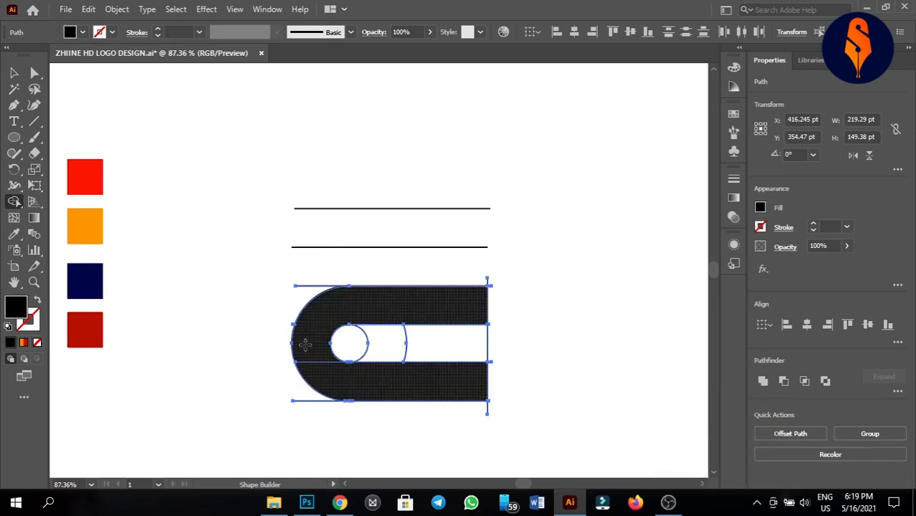
left_click(11, 72)
left_click(197, 283)
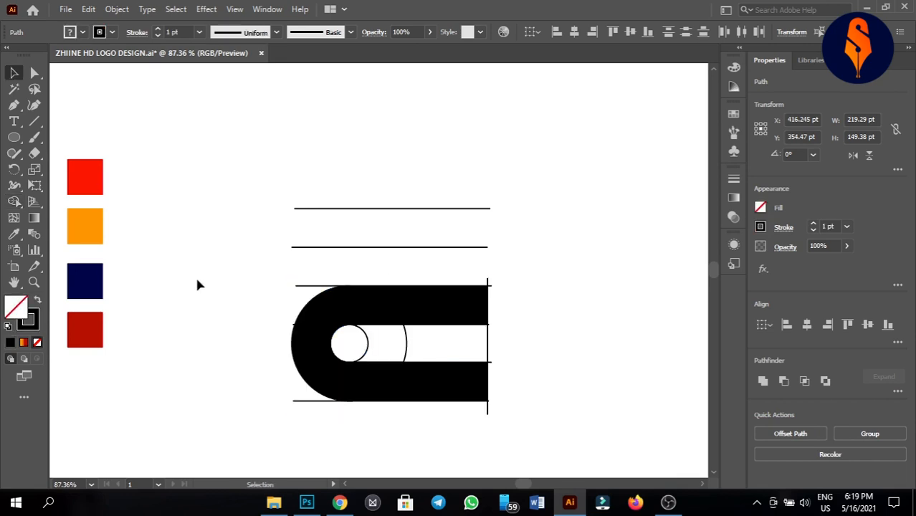
Step: Move the black U shape clear of the construction lines and delete all the leftover lines and circle pieces
left_click_drag(327, 317, 495, 129)
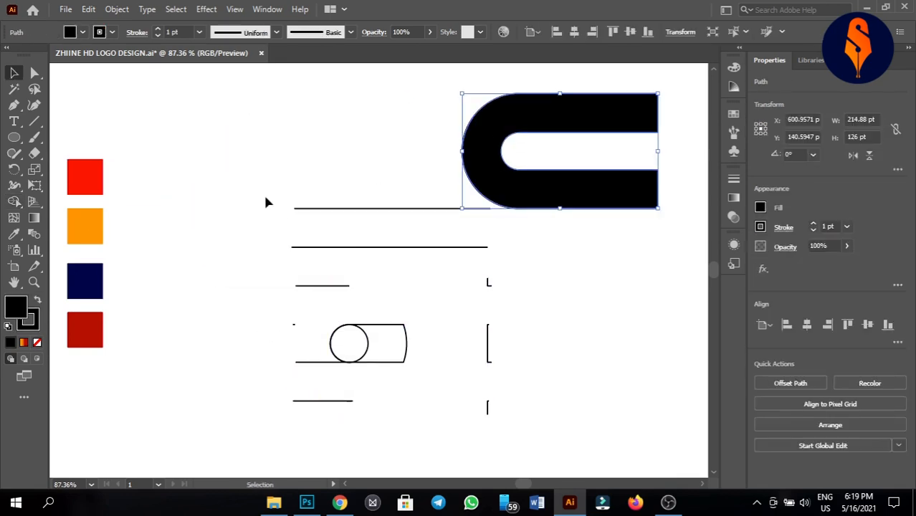
left_click_drag(263, 184, 474, 428)
left_click(304, 233)
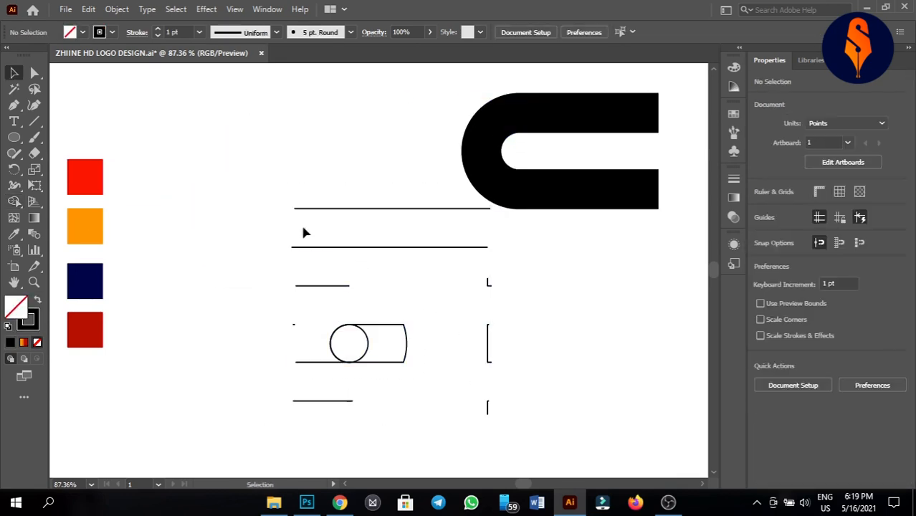
left_click_drag(402, 326, 507, 411)
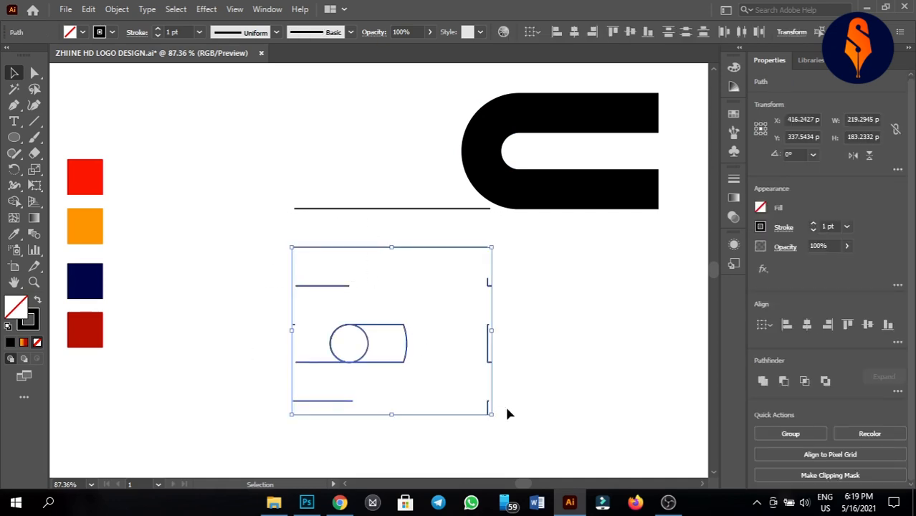
key("Delete")
left_click_drag(274, 139, 334, 289)
key("Delete")
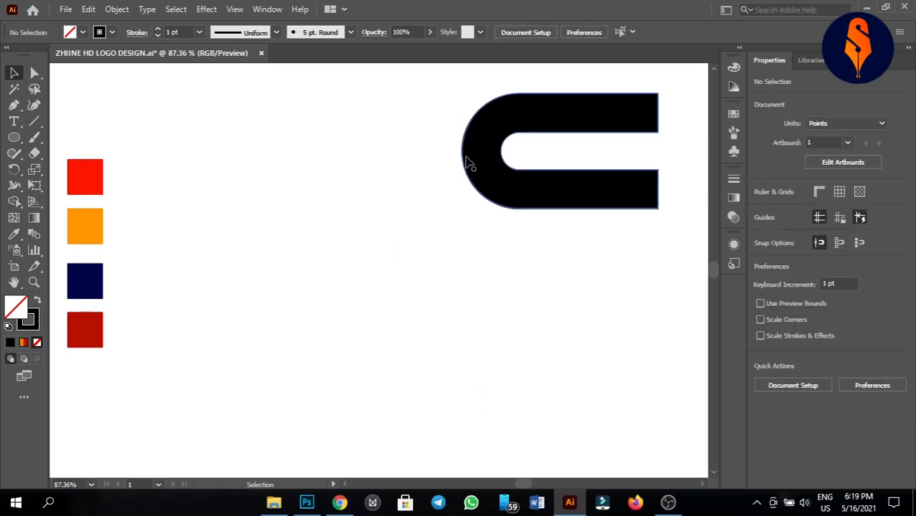
Step: Move the black U shape back to the middle of the artboard
left_click_drag(464, 159, 321, 307)
left_click(586, 277)
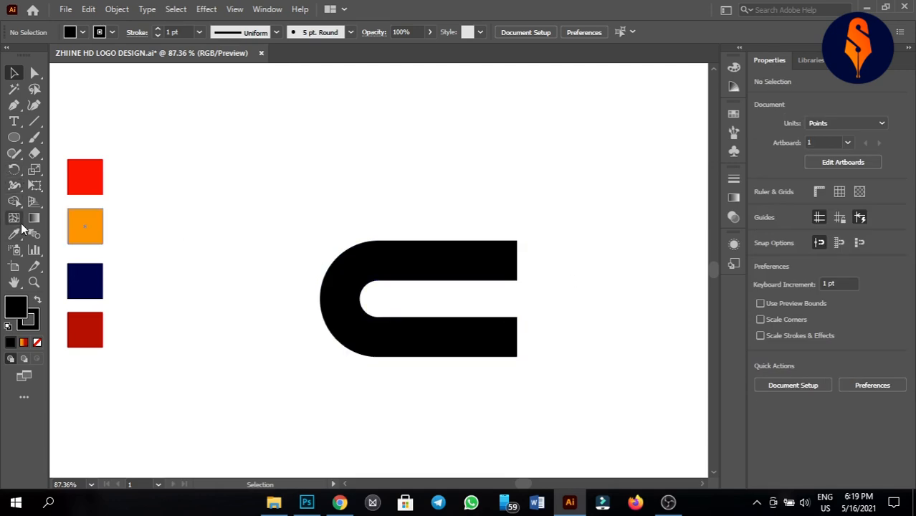
Step: Draw a closed Pen shape over the U's rounded end, with a curved edge from the inner curve to the lower outer edge
left_click(13, 105)
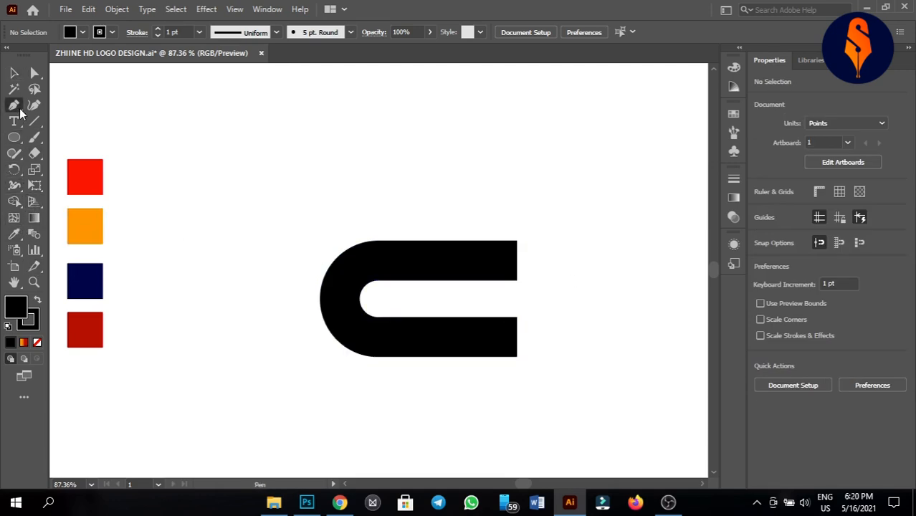
left_click(363, 286)
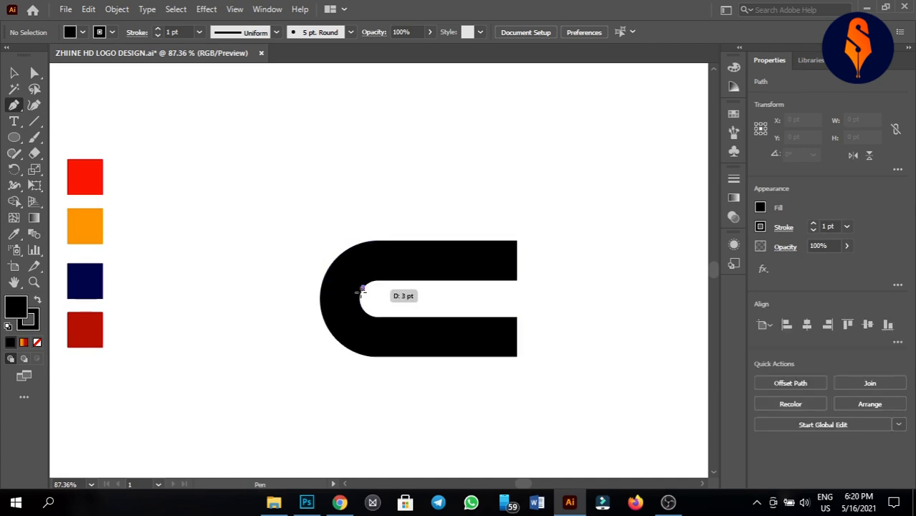
left_click_drag(343, 348, 348, 384)
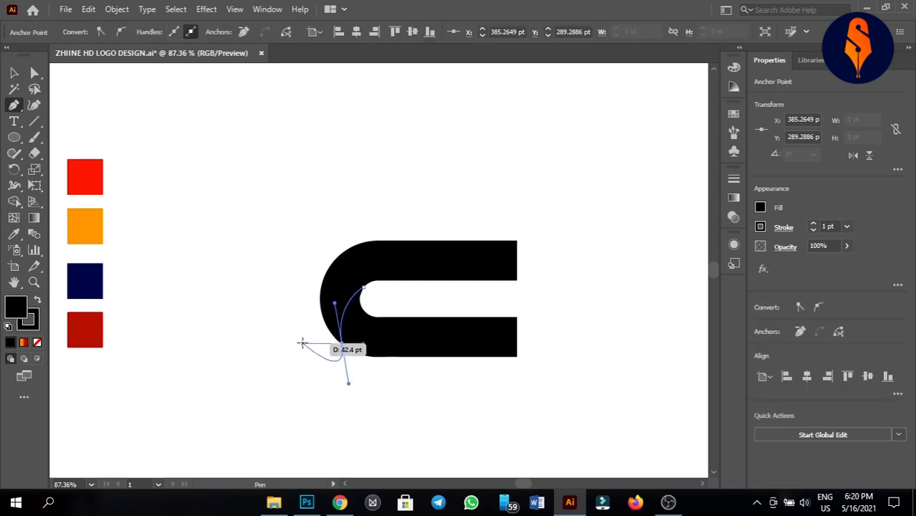
left_click(256, 288)
left_click(309, 206)
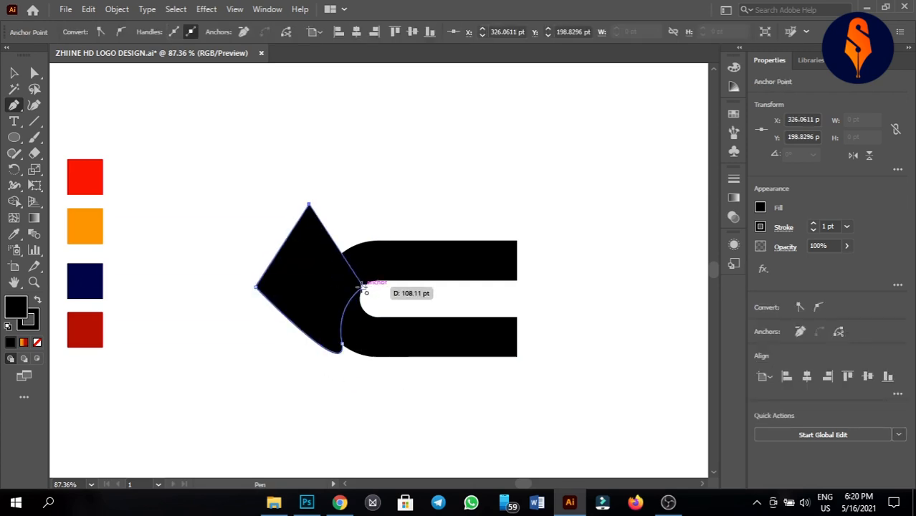
left_click(364, 287)
key("v")
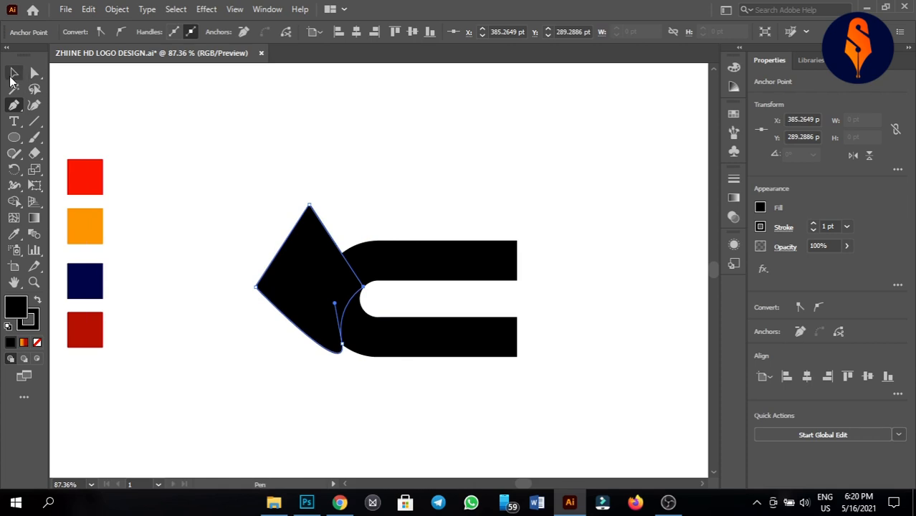
Step: With Shape Builder, remove the Pen shape's part outside the U and merge its overlap with the upper arm
left_click_drag(229, 189, 529, 370)
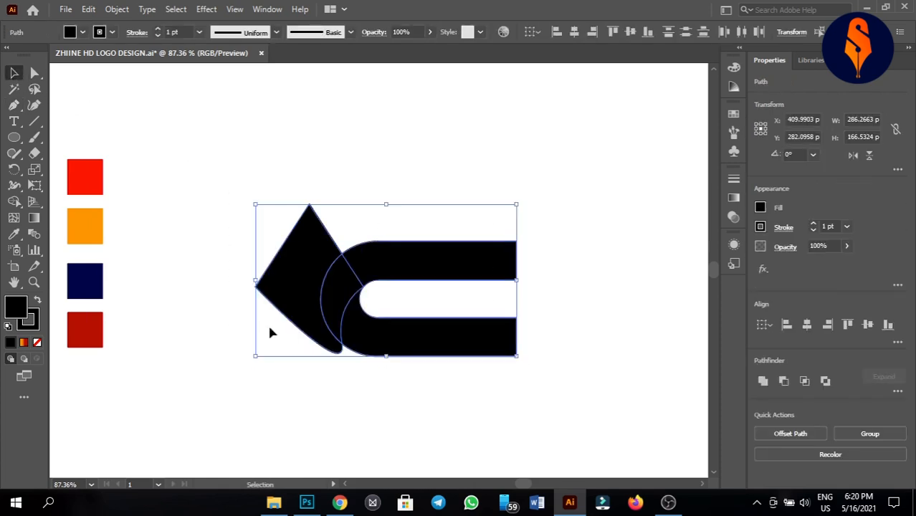
left_click(14, 202)
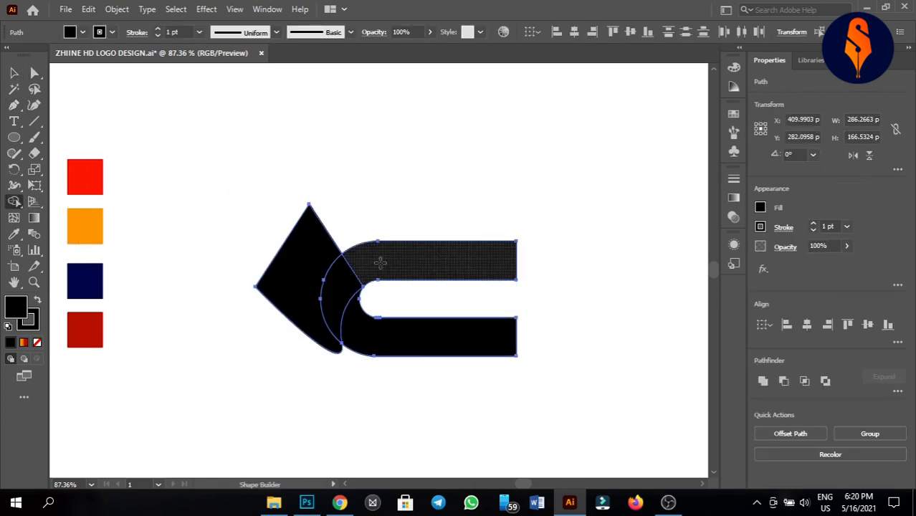
left_click(294, 260, "alt")
left_click_drag(344, 289, 384, 263)
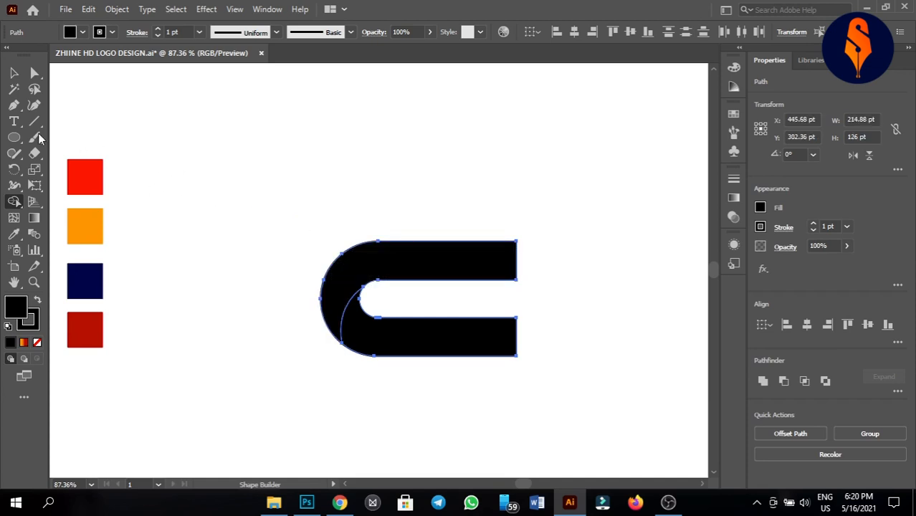
key("v")
left_click(309, 192)
Step: Remove the stroke from both pieces of the black U shape, keeping the black fill
left_click(354, 263)
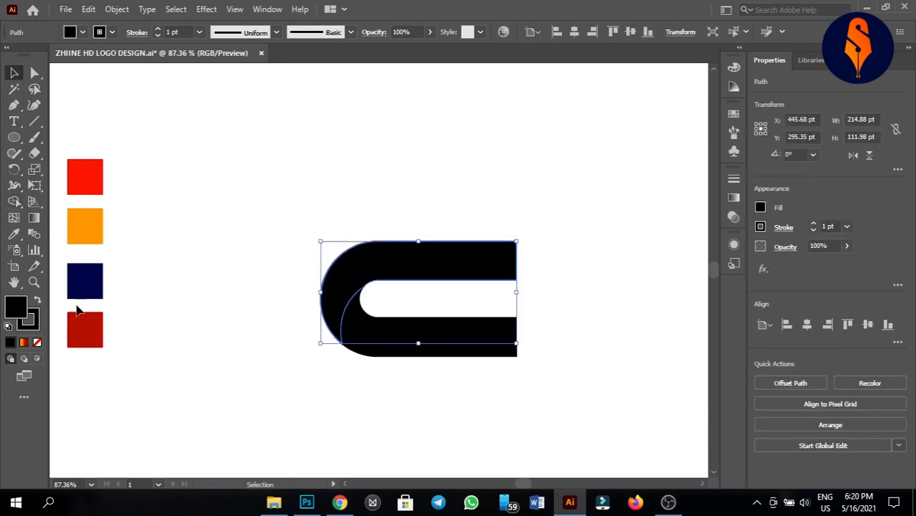
left_click_drag(345, 237, 410, 358)
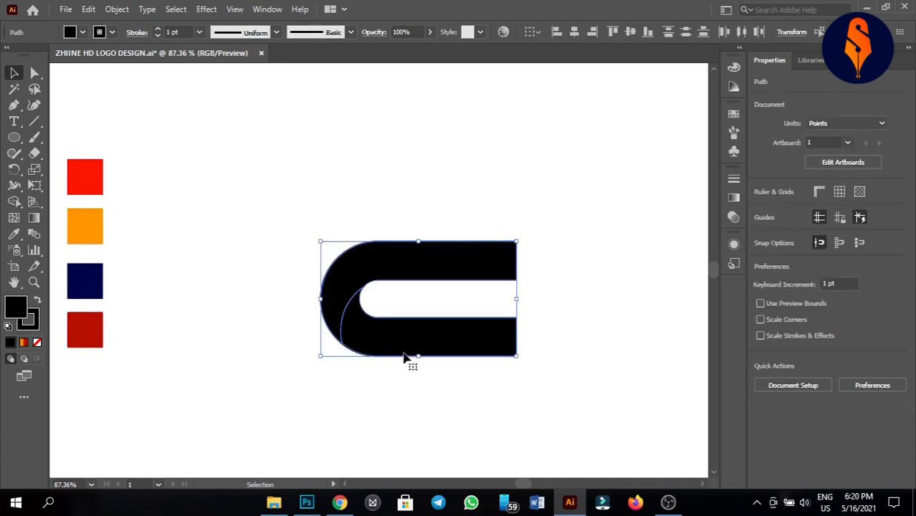
left_click(32, 317)
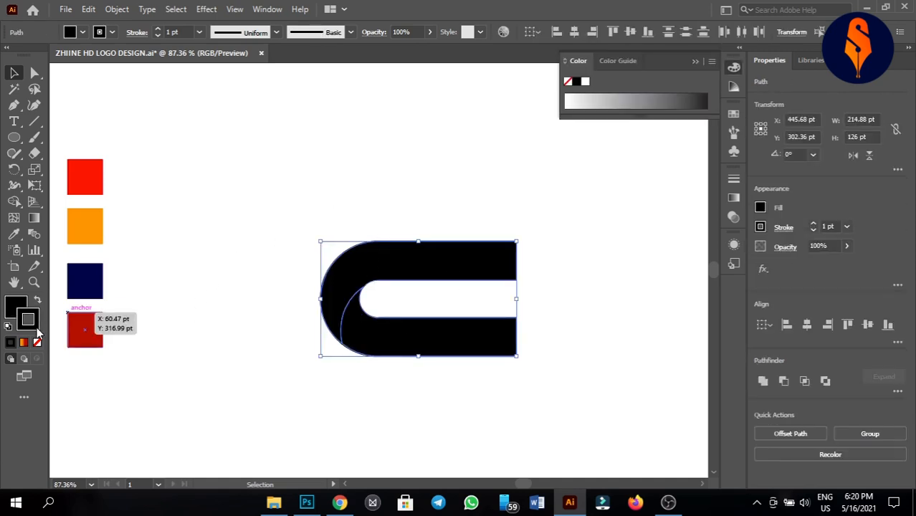
left_click(37, 342)
left_click(285, 331)
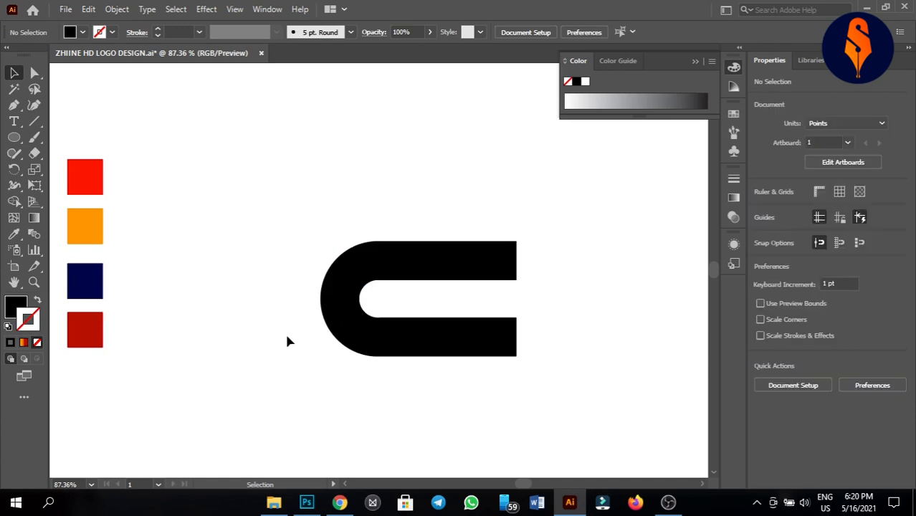
left_click(693, 63)
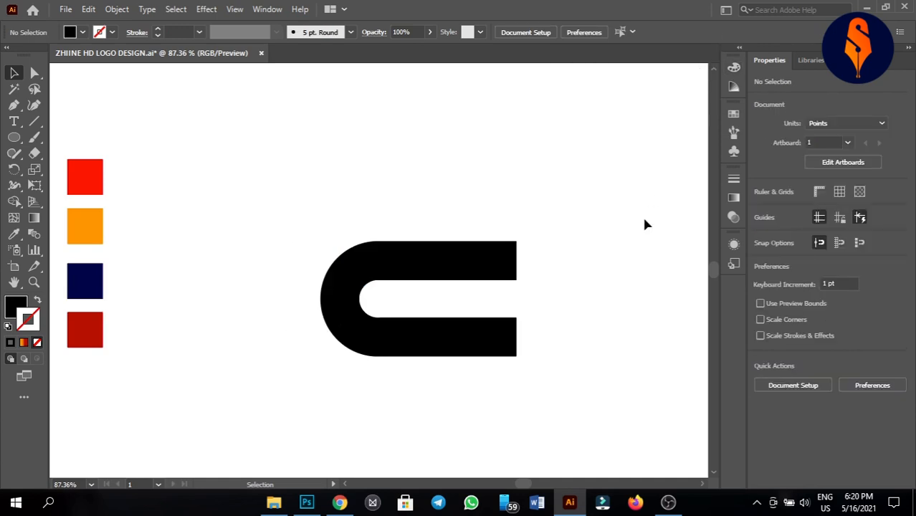
Step: Duplicate the U shape straight up and align the copy's lower arm exactly over the original's upper arm
left_click_drag(317, 156, 495, 380)
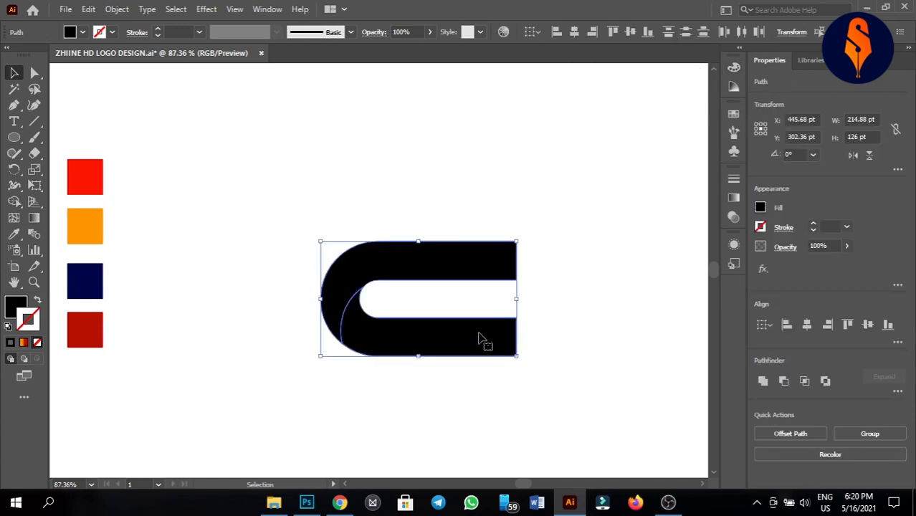
left_click_drag(478, 331, 479, 261)
left_click(606, 253)
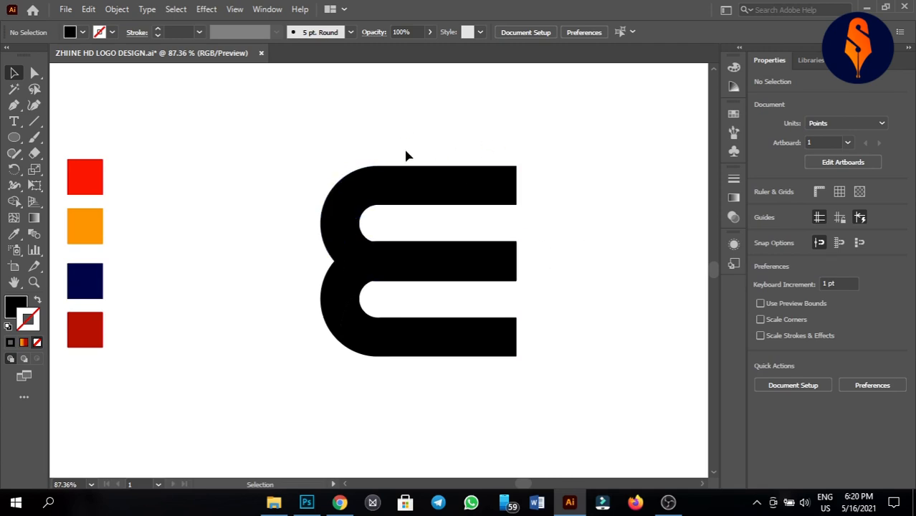
left_click_drag(385, 242, 385, 242)
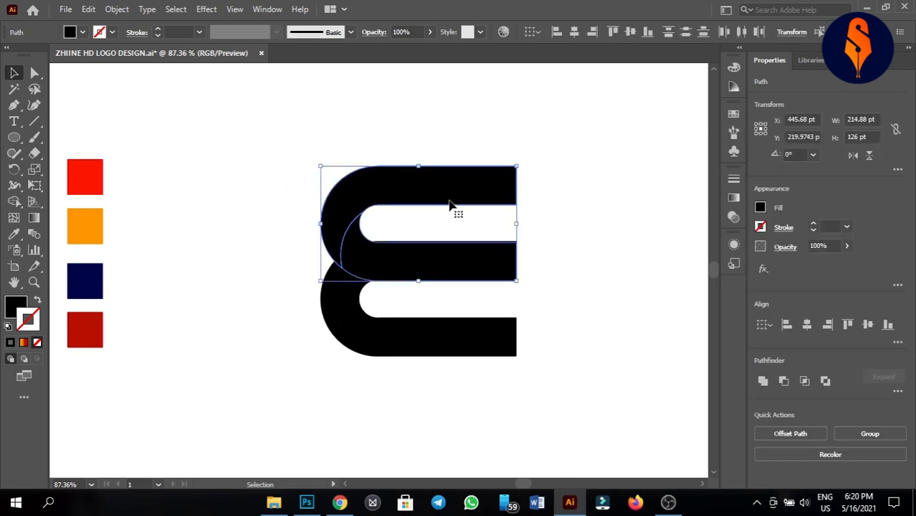
left_click_drag(243, 135, 526, 281)
left_click(267, 295)
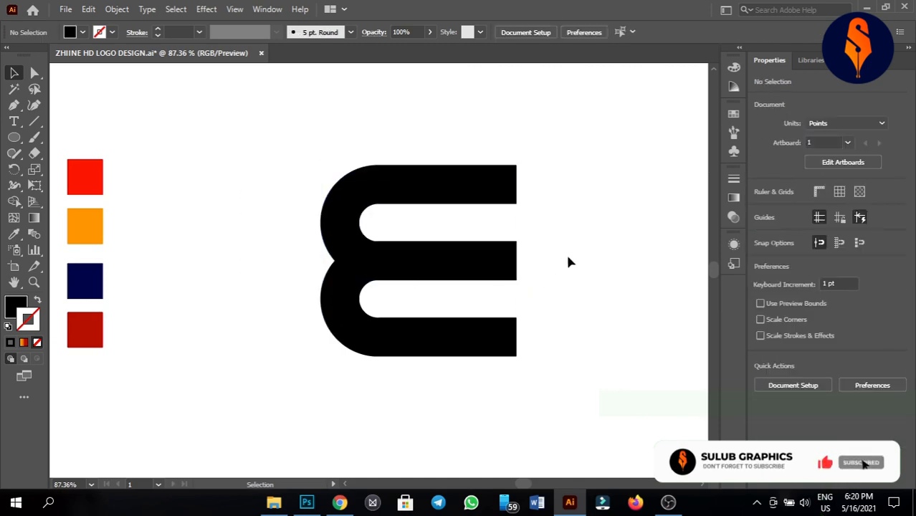
Step: With Shape Builder, merge the overlapping middle arm into the lower U's rounded band
left_click_drag(532, 225, 500, 282)
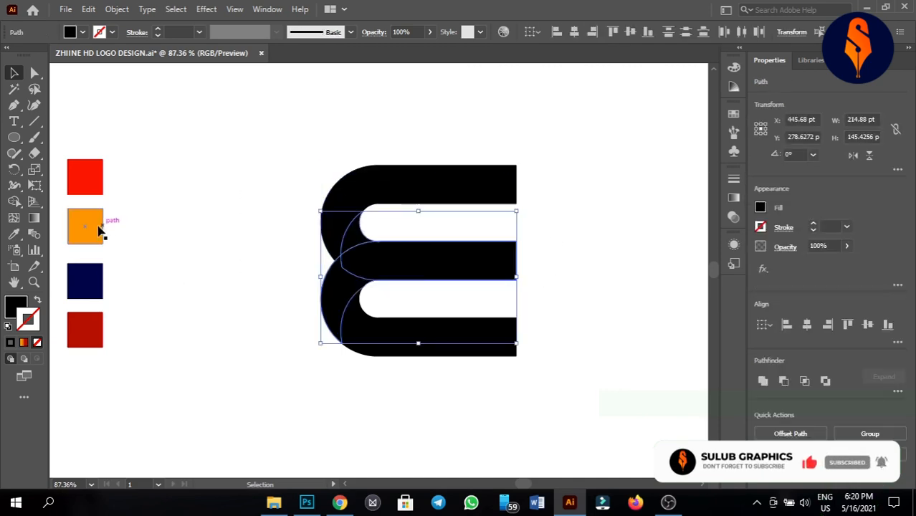
left_click(14, 201)
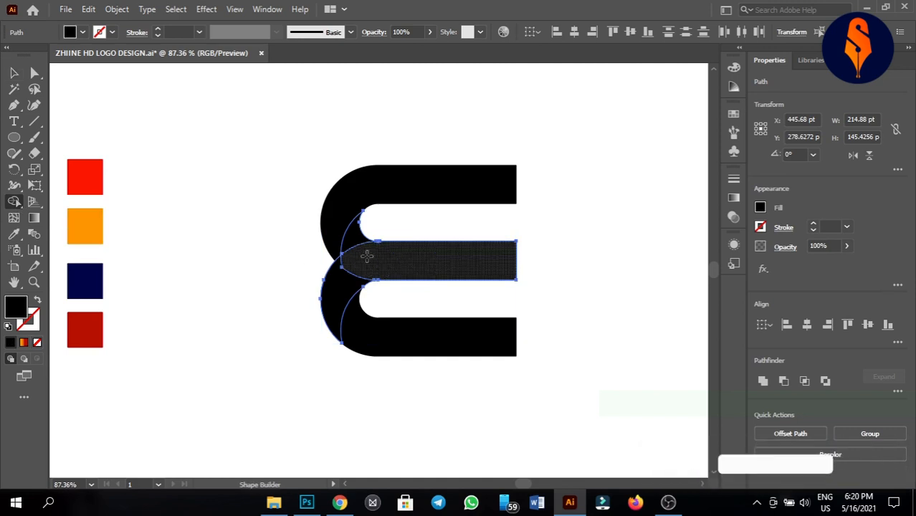
left_click_drag(367, 255, 336, 302)
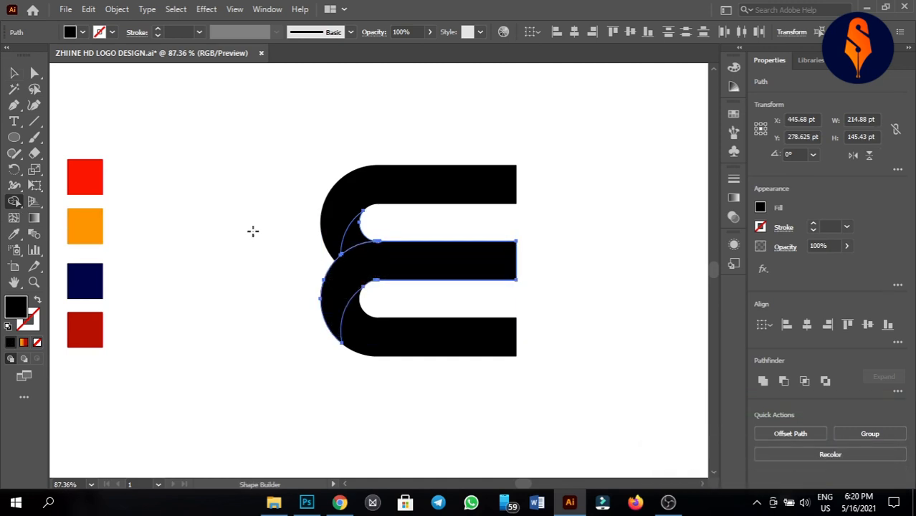
left_click(16, 74)
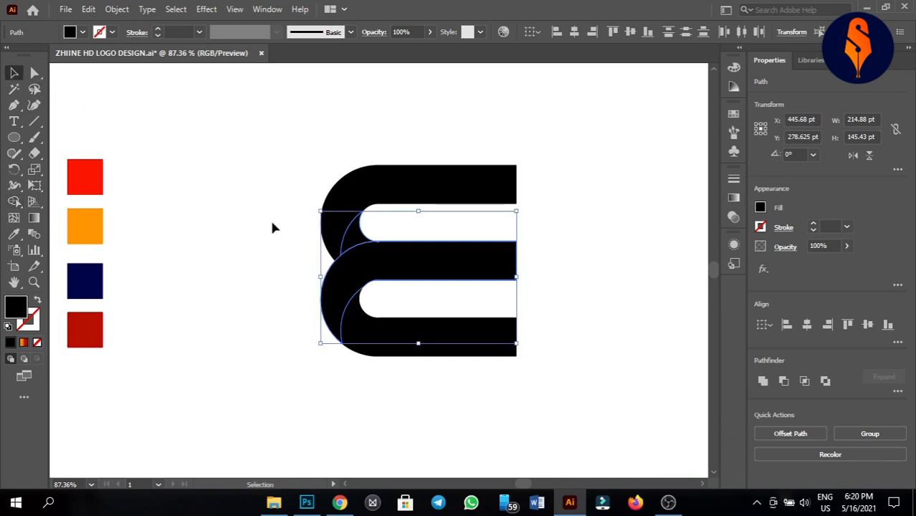
left_click(265, 273)
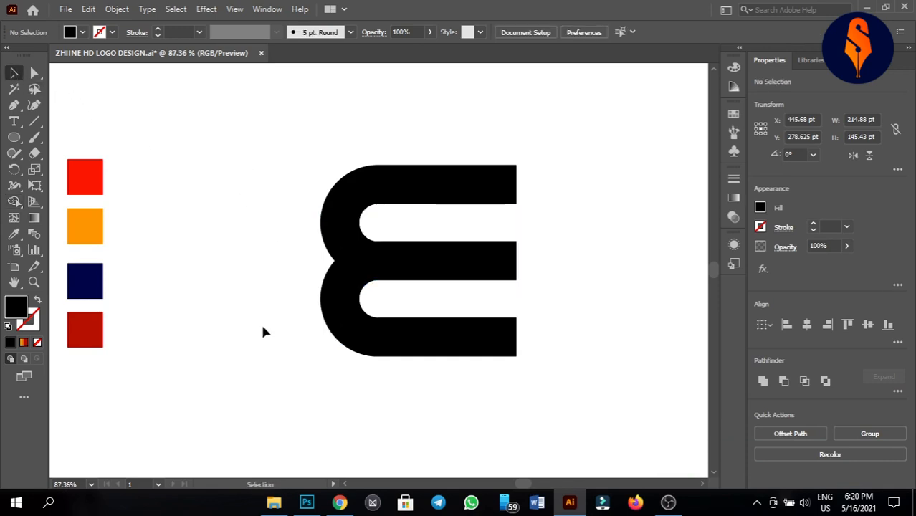
Step: Fill the middle band with the orange-to-dark-red linear gradient
left_click(340, 291)
left_click(23, 343)
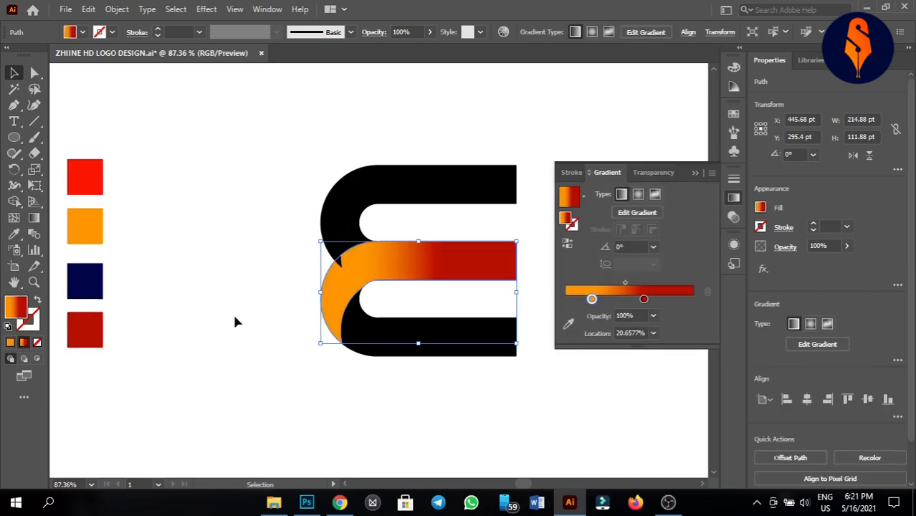
left_click(699, 173)
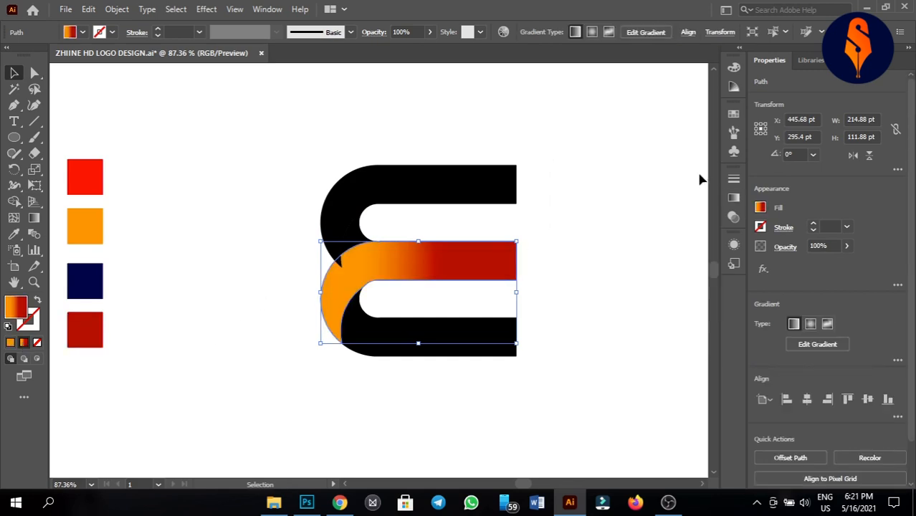
Step: Send the black upper band to the back, behind the gradient-filled middle band
right_click(374, 199)
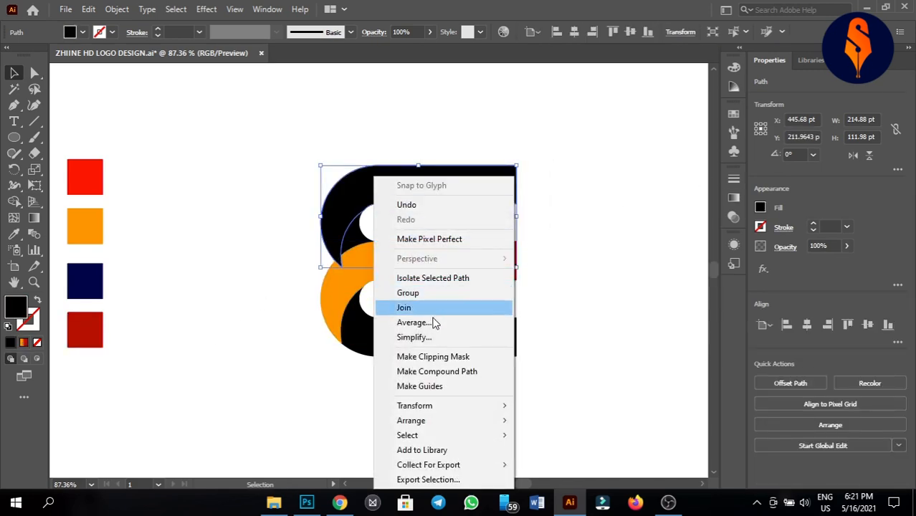
mouse_move(437, 424)
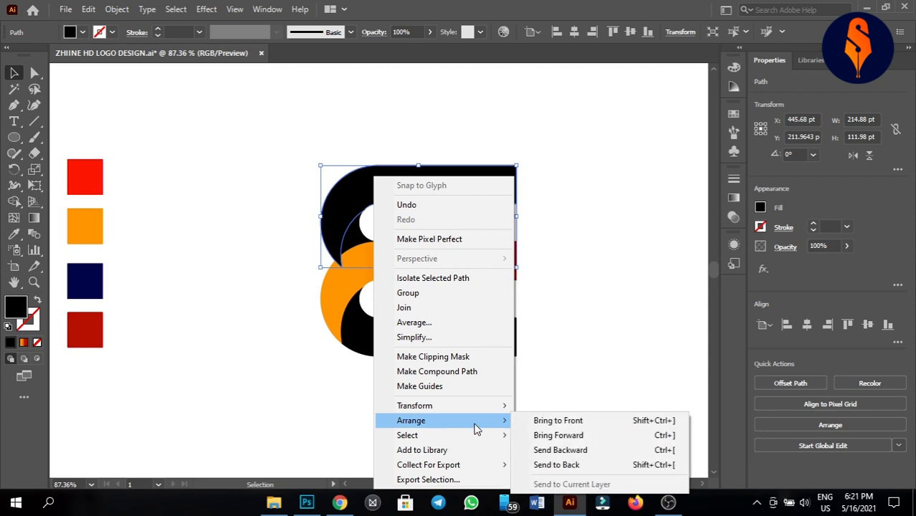
left_click(570, 465)
left_click(553, 299)
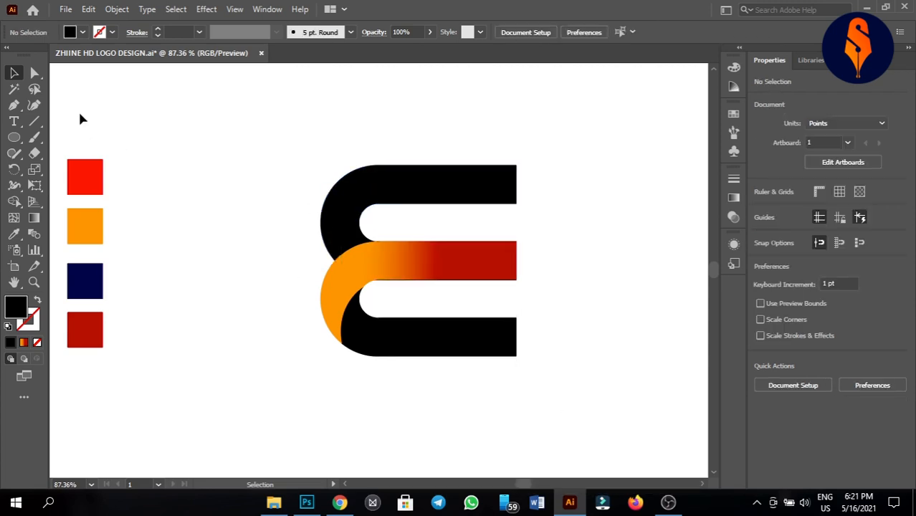
Step: Apply the orange-to-dark-red gradient to the lower arm, the upper band and the small inner piece between the upper arms
left_click(423, 285)
left_click(450, 293)
left_click(417, 350)
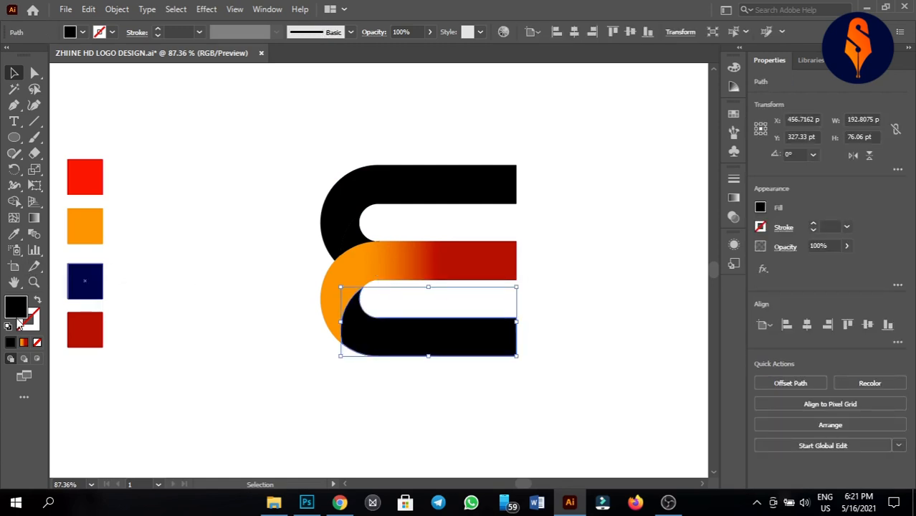
left_click(24, 343)
left_click(380, 204)
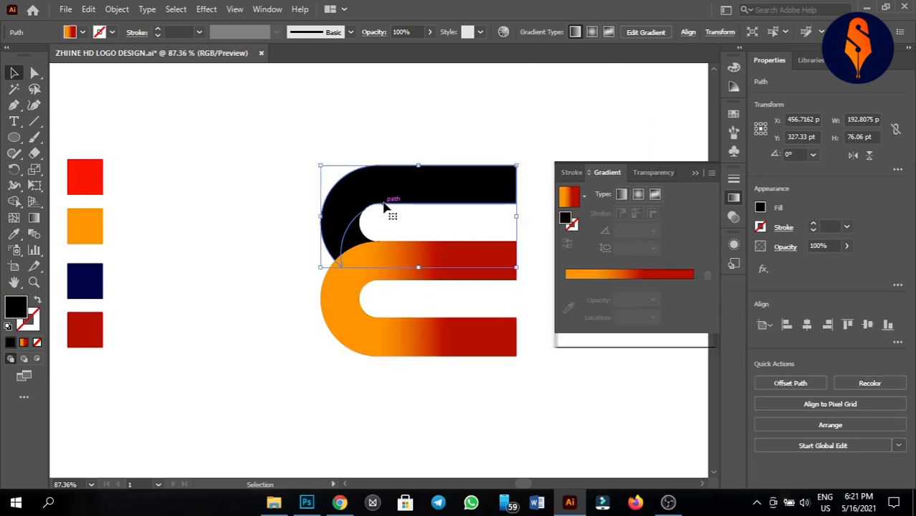
left_click(23, 343)
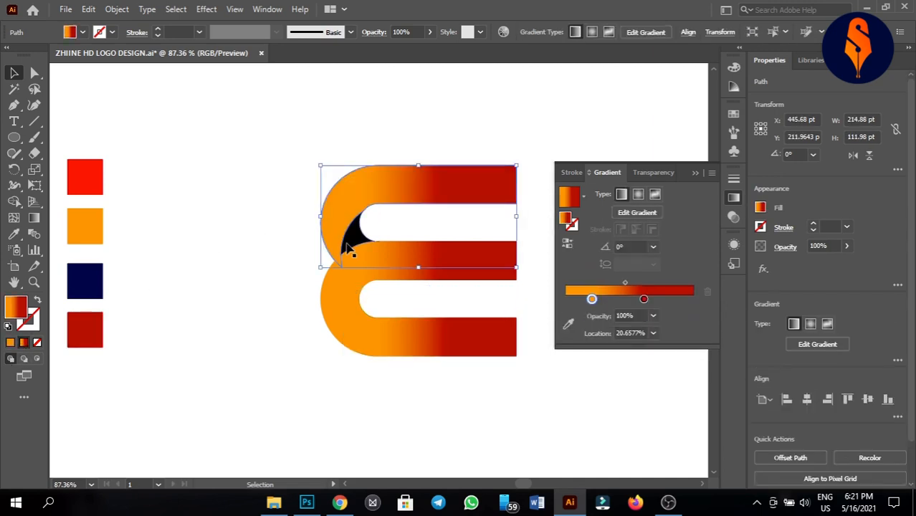
left_click(350, 241)
left_click(23, 343)
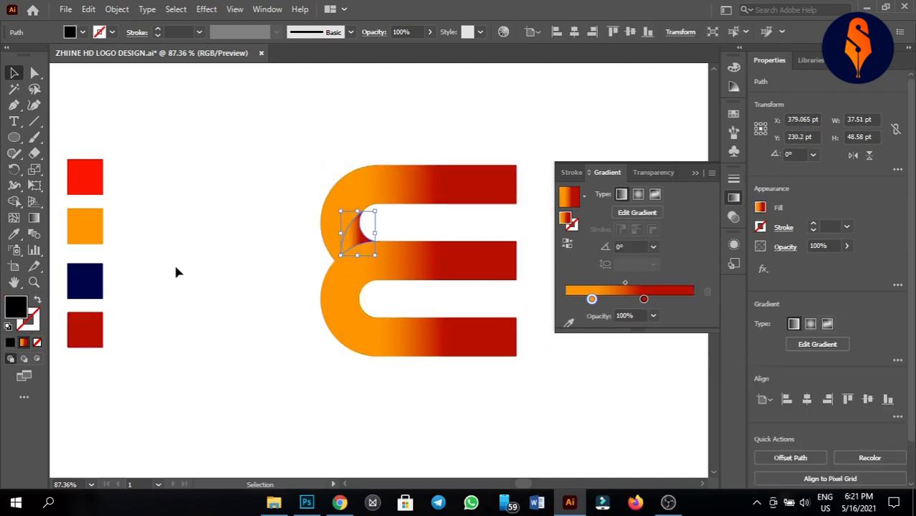
left_click(213, 172)
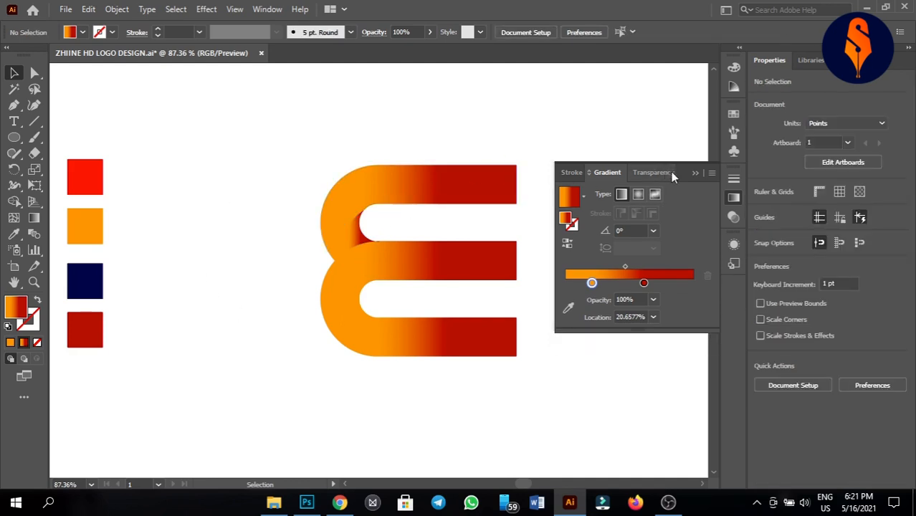
left_click(692, 173)
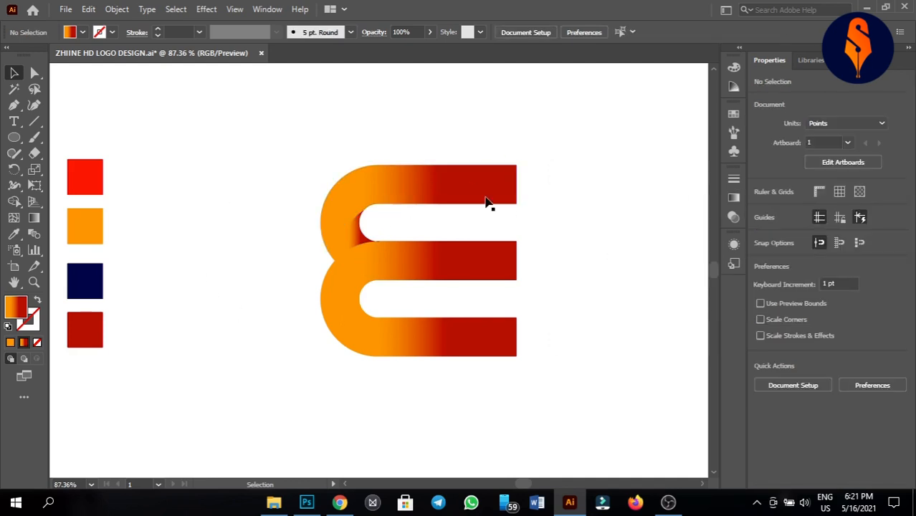
Step: Stretch the middle band's gradient along a long, slightly descending line from orange to red, and shift the red stop farther outward
left_click(462, 265)
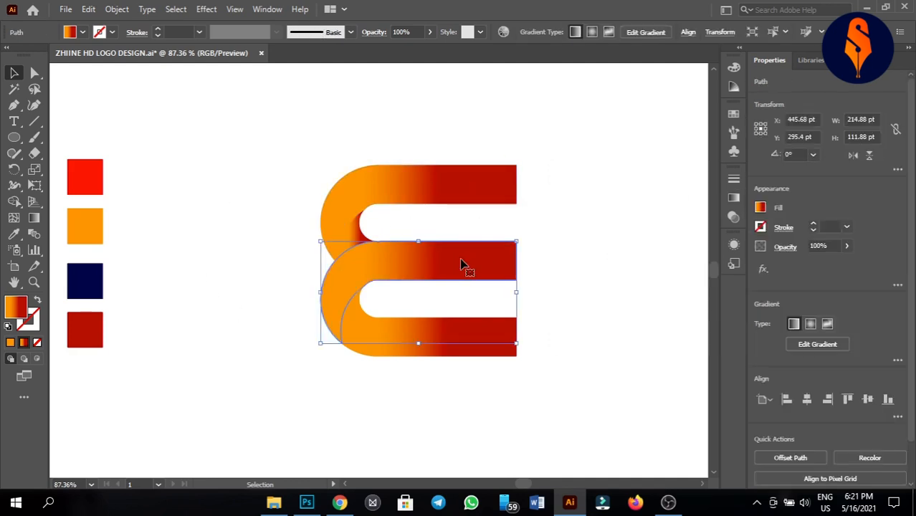
left_click(34, 217)
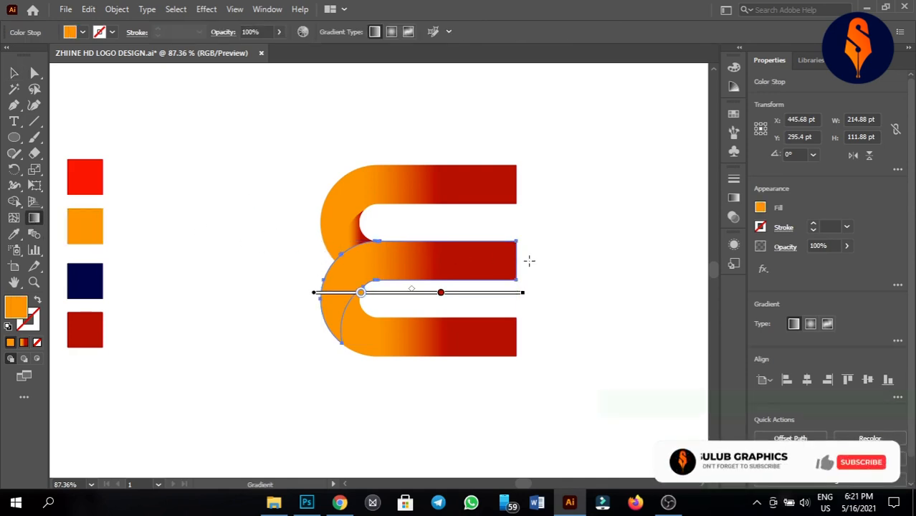
left_click_drag(573, 261, 350, 273)
left_click_drag(240, 198, 693, 294)
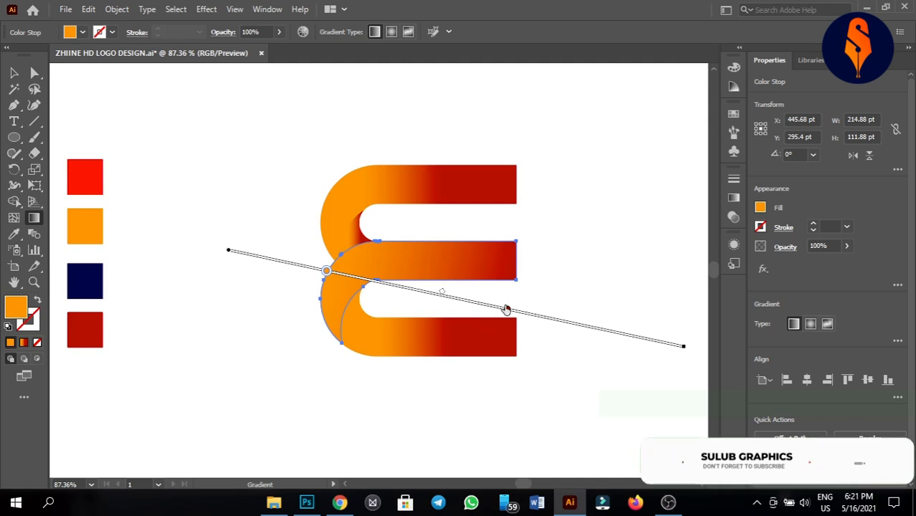
left_click_drag(506, 310, 565, 321)
key("v")
left_click(207, 331)
Step: Reverse the lower arm's gradient along a slightly slanted line, dark red at the curved end and orange at the open end
left_click(361, 353)
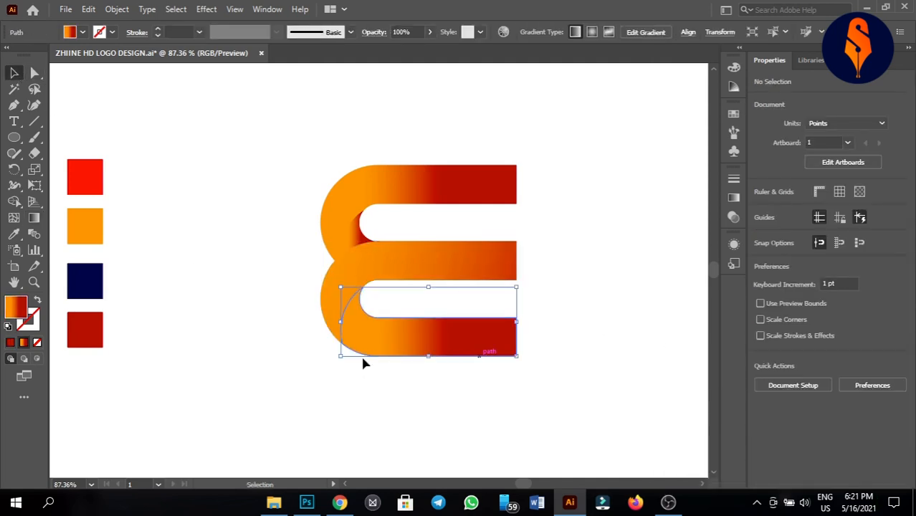
left_click(31, 219)
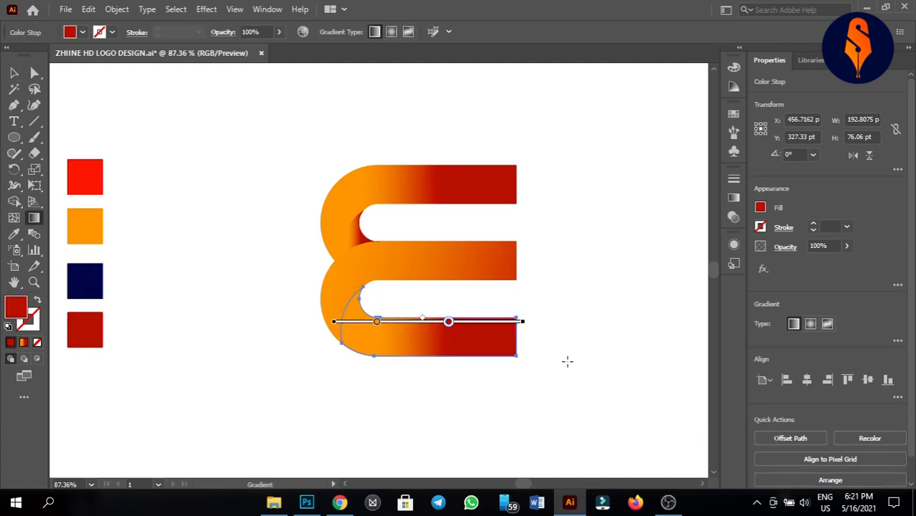
left_click_drag(573, 363, 199, 275)
left_click_drag(170, 263, 191, 278)
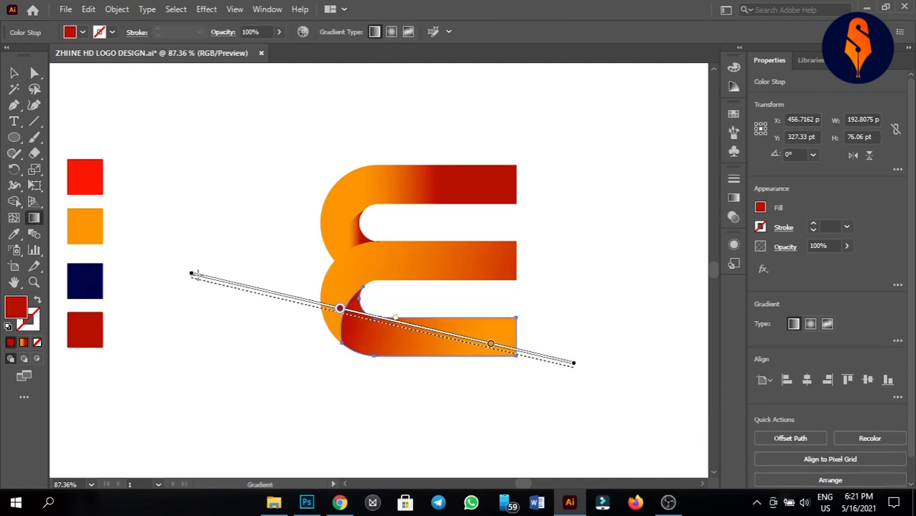
left_click(14, 74)
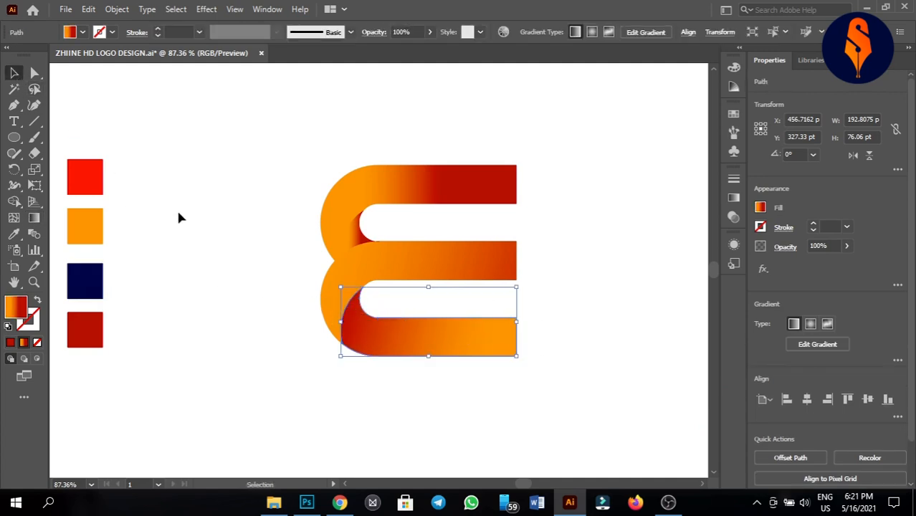
left_click(180, 214)
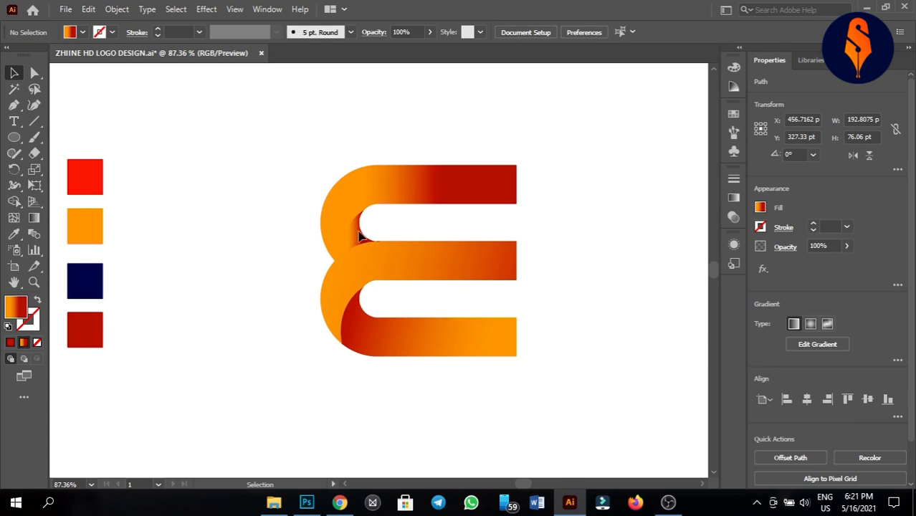
Step: Redraw the small inner piece's gradient diagonally from lower right to upper left so dark red fills the fold
left_click(359, 233)
left_click(403, 230)
left_click(361, 229)
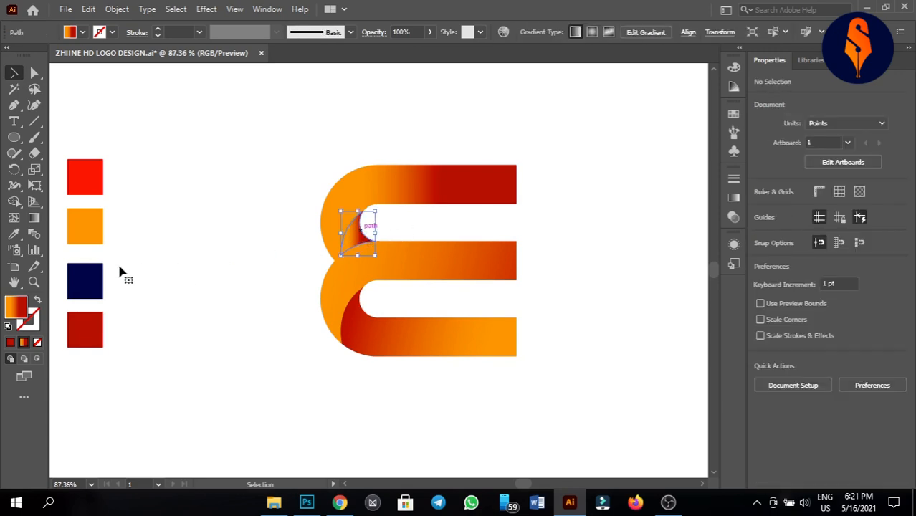
key("g")
mouse_move(410, 301)
left_mouse_down()
mouse_move(301, 191)
mouse_move(281, 153)
mouse_move(307, 194)
left_mouse_up()
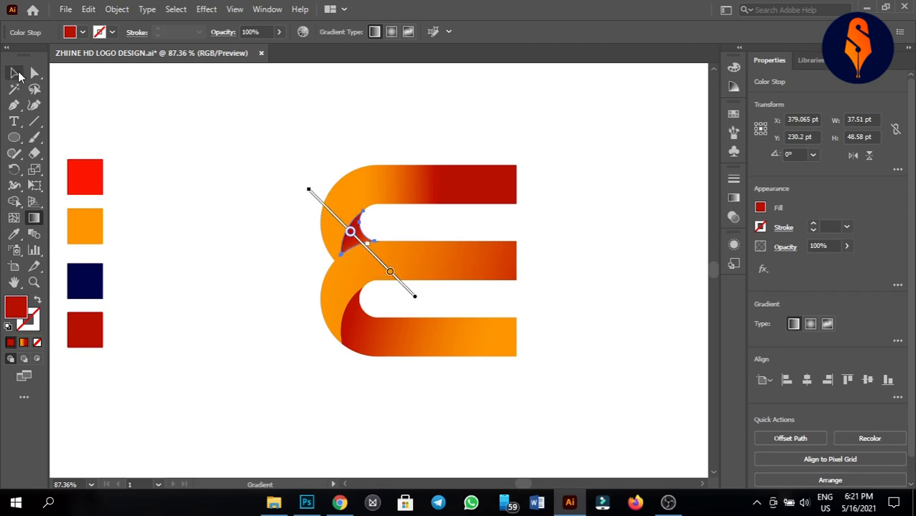
Step: Redraw the upper band's gradient along a long, slightly descending line from orange at the curve to dark red at the open end
left_click(14, 73)
left_click(364, 205)
left_click(360, 195)
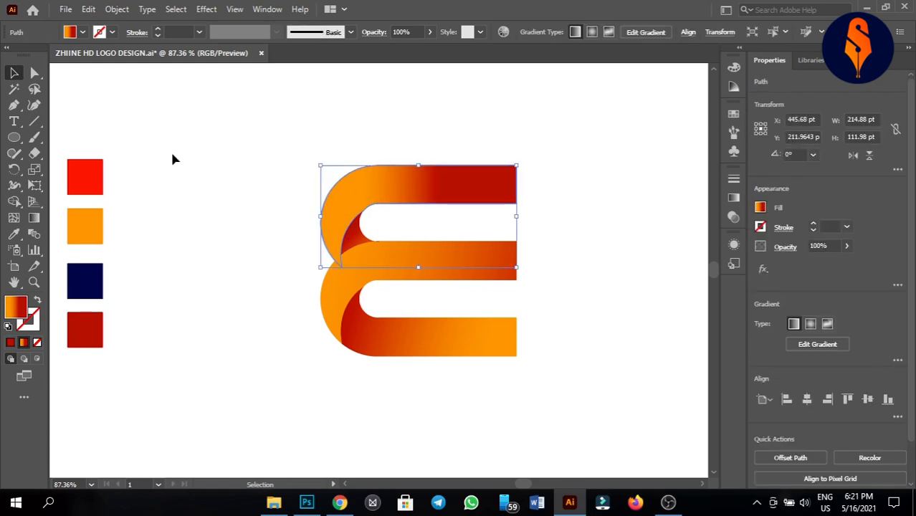
left_click(34, 217)
left_click_drag(246, 183, 571, 210)
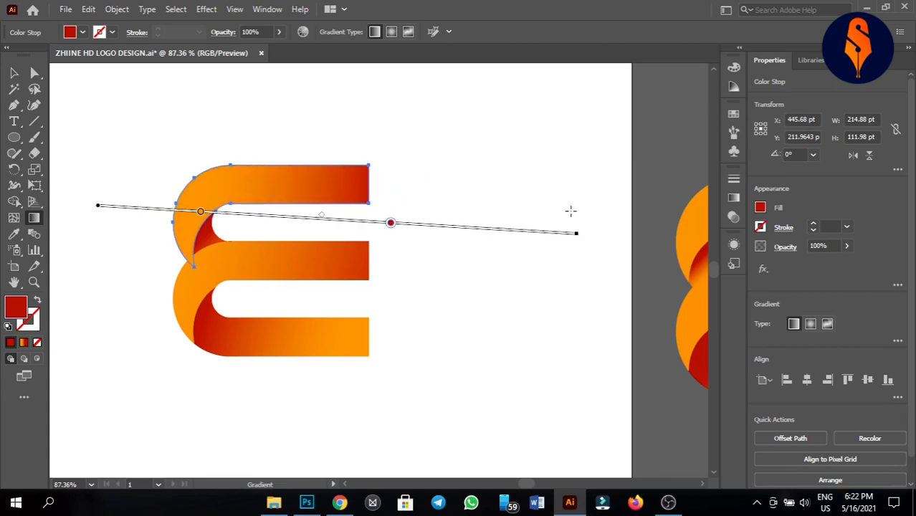
left_click(13, 72)
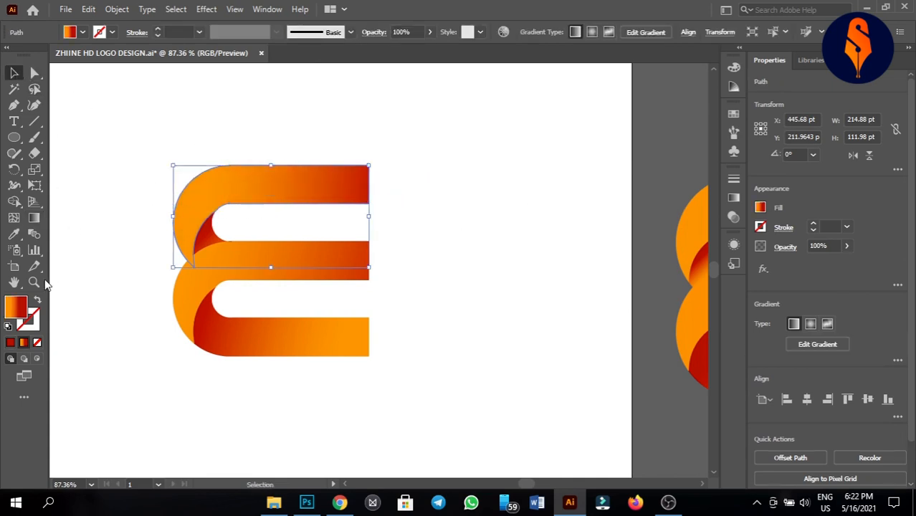
left_click(13, 282)
left_click_drag(108, 272, 280, 276)
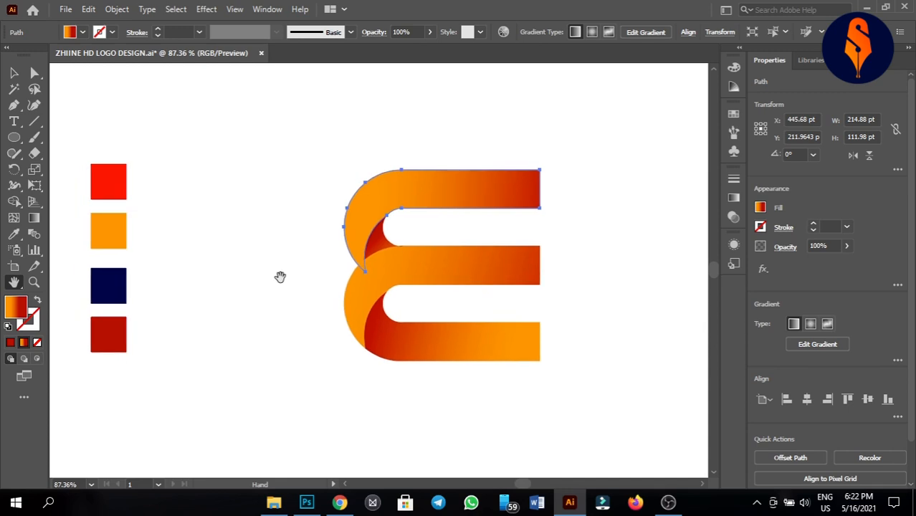
left_click(15, 74)
left_click(284, 349)
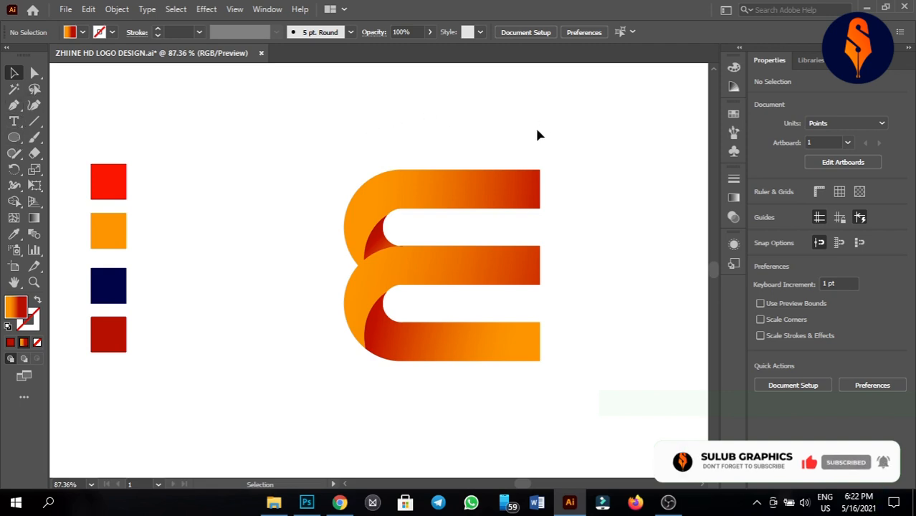
Step: Round only the lower corner of the upper band's open end, leaving its upper corner square
left_click(520, 214)
left_click(622, 215)
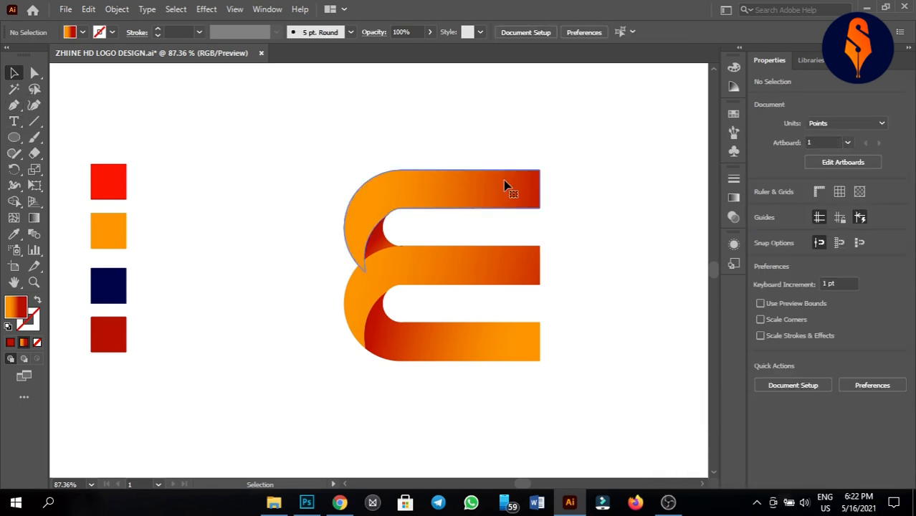
left_click(506, 187)
left_click(34, 73)
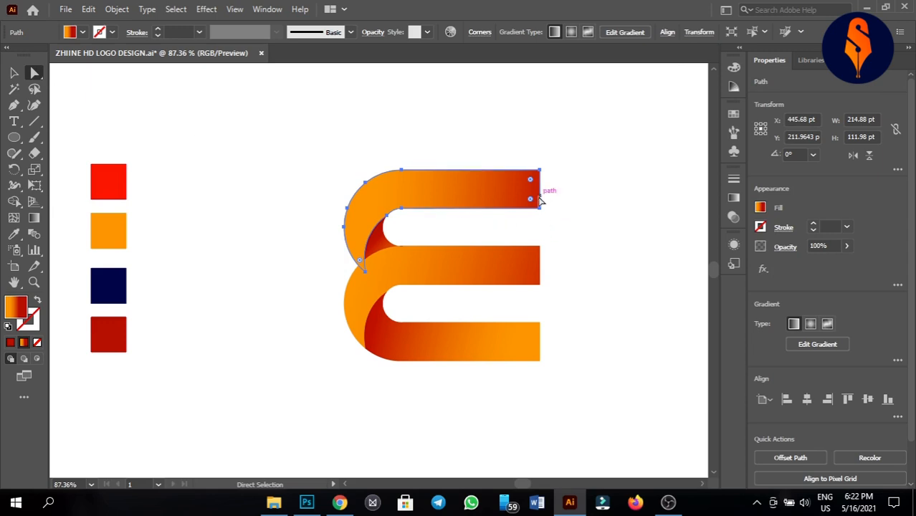
left_click_drag(530, 184, 523, 198)
left_click(14, 72)
left_click(179, 190)
Step: Try rounding only the lower corner of the middle band's open end
left_click(523, 287)
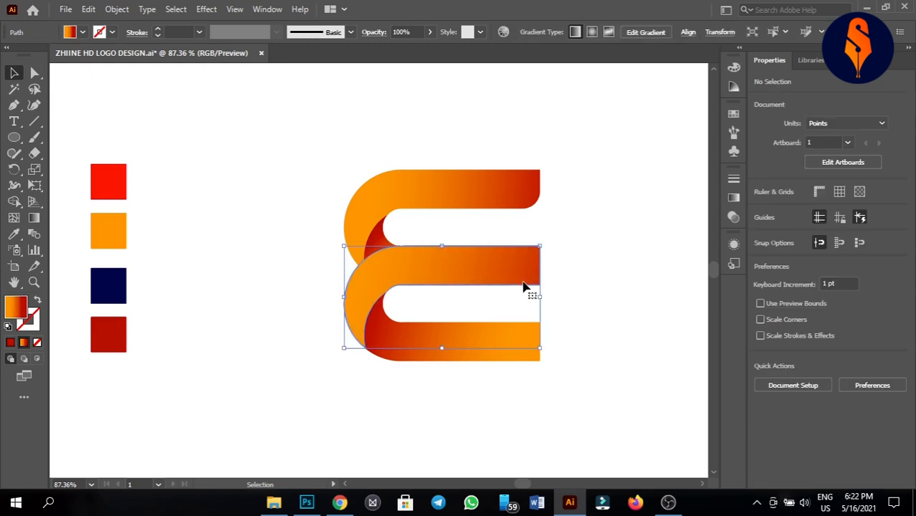
key("a")
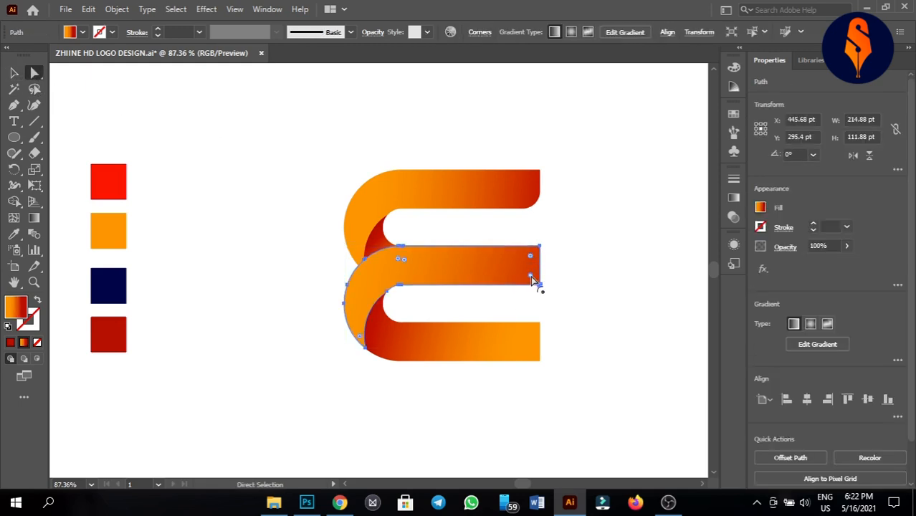
left_click_drag(531, 277, 525, 271)
key("v")
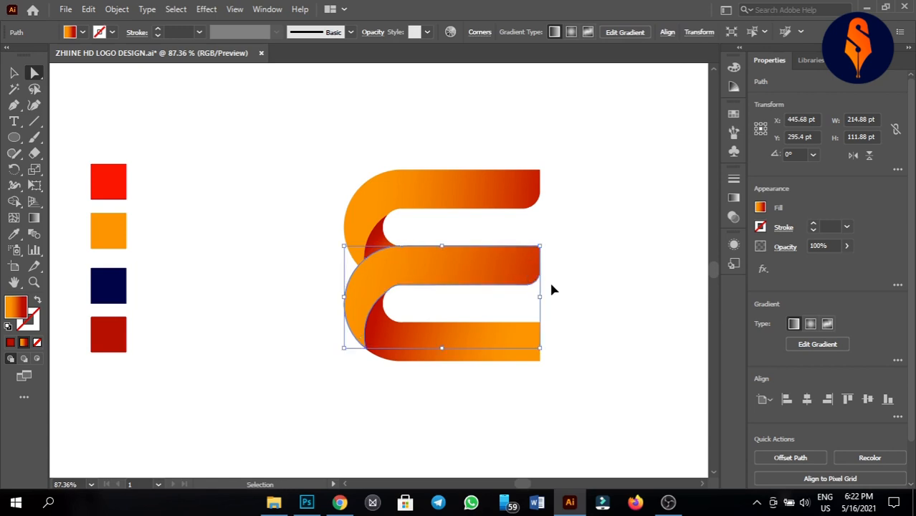
Step: Round both corners of the middle band's open end slightly, with a smaller radius than the upper band's corner
key("a")
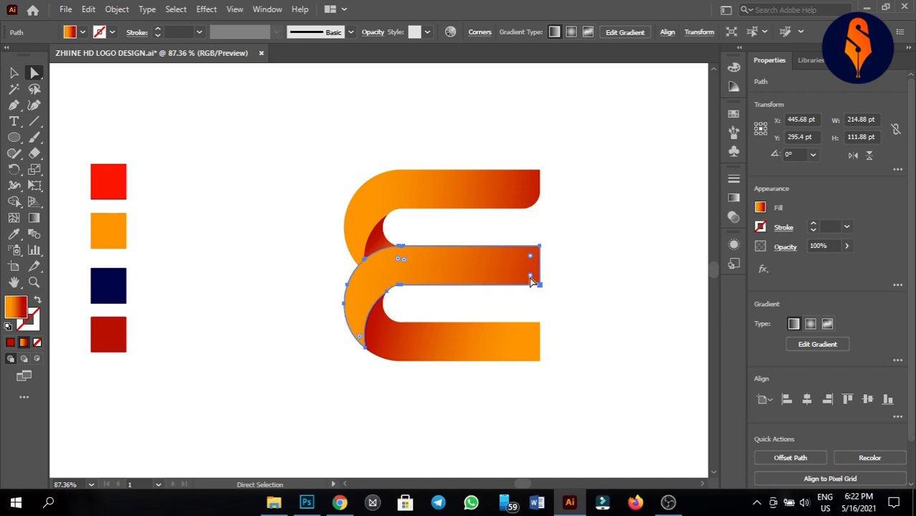
left_click_drag(530, 277, 534, 279)
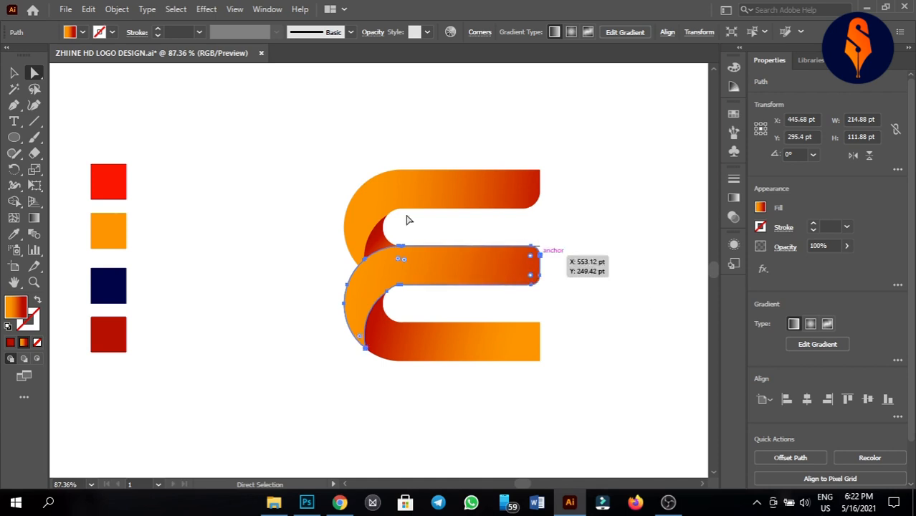
key("v")
left_click(250, 388)
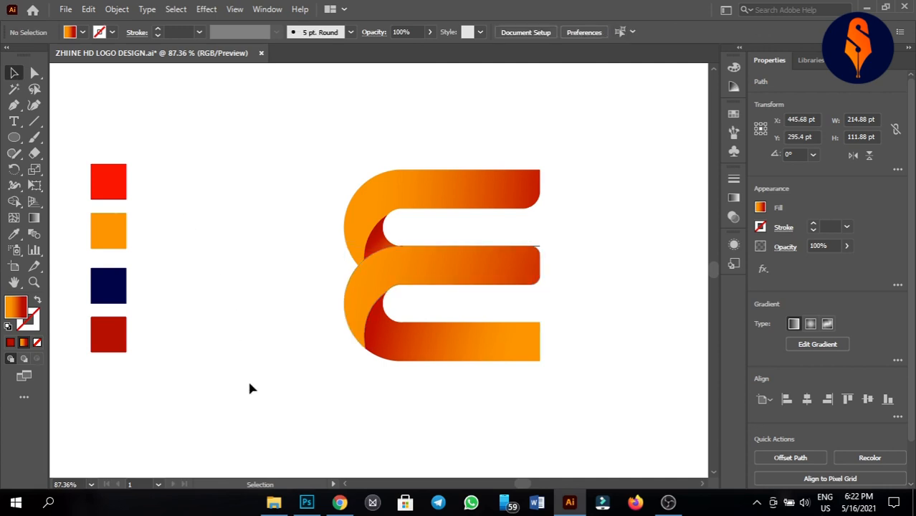
Step: Round only the upper corner of the lower arm's open end, mirroring the upper band's rounded corner
left_click(510, 355)
left_click(33, 73)
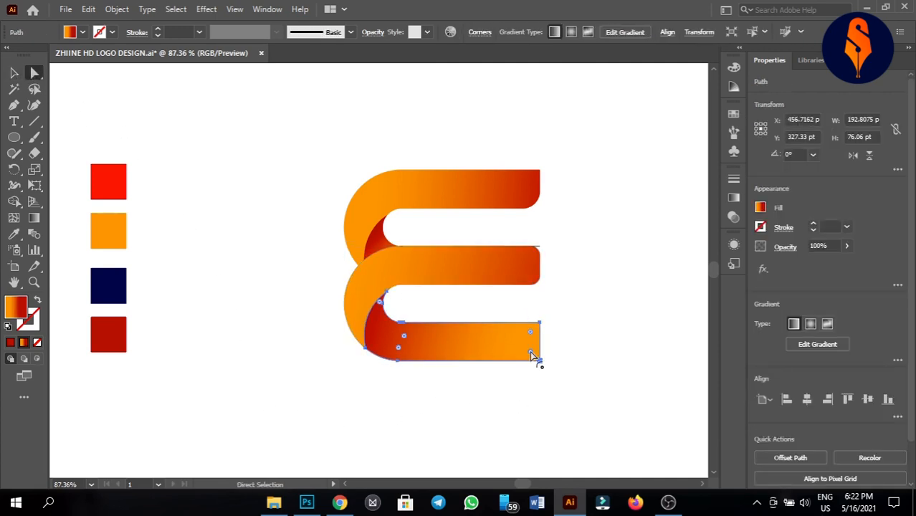
left_click_drag(531, 352, 542, 367)
left_click_drag(531, 336, 522, 336)
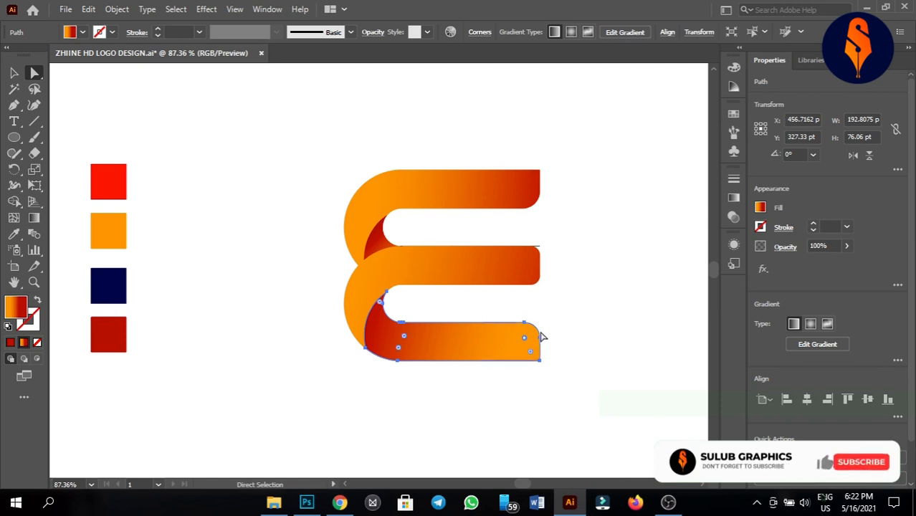
key("v")
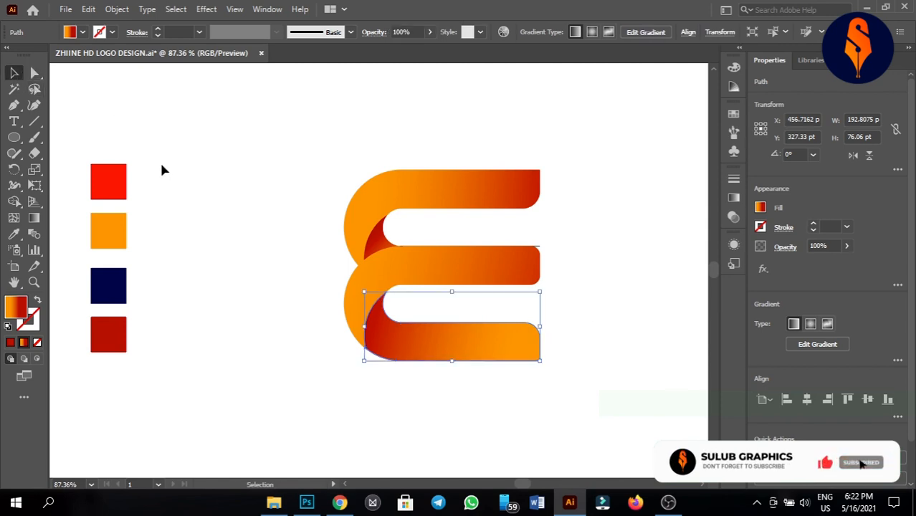
left_click(163, 171)
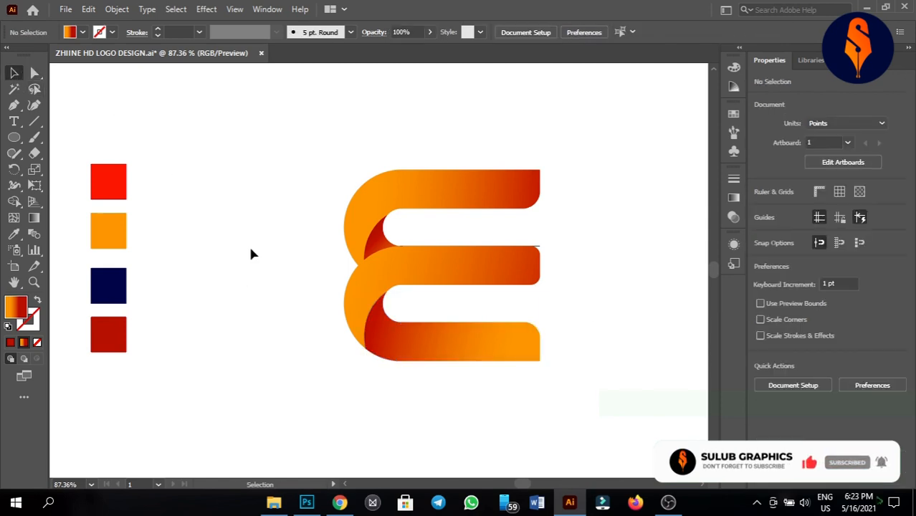